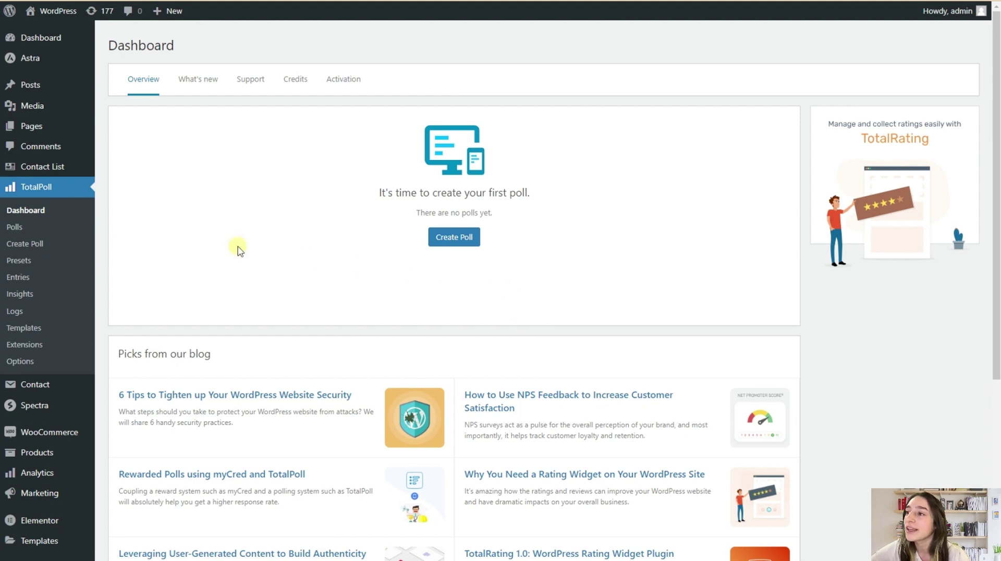
# Open TotalPoll's Create Poll page from the admin sidebar to begin a new poll.
pyautogui.click(55, 246)
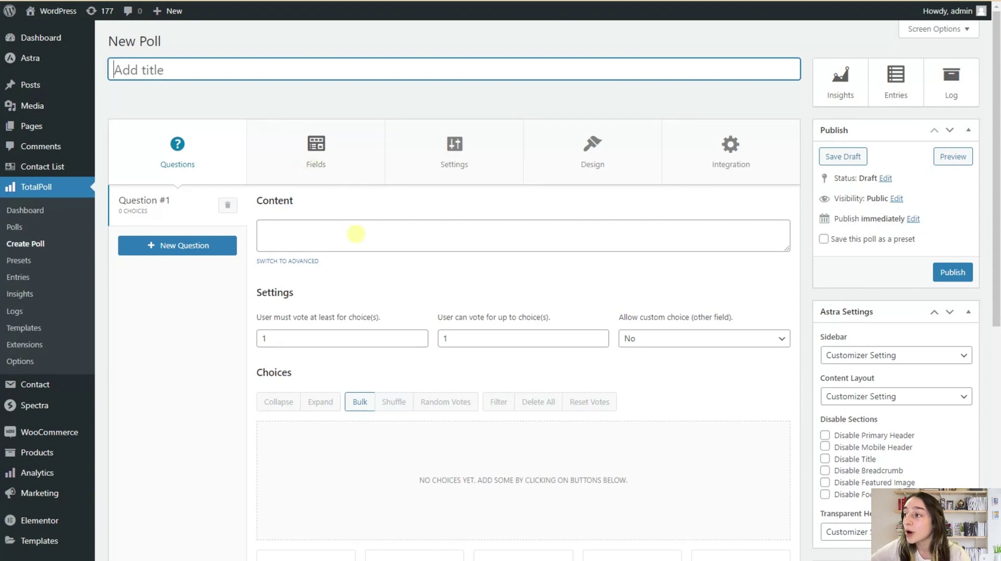
pyautogui.scroll(-1, 401, 354)
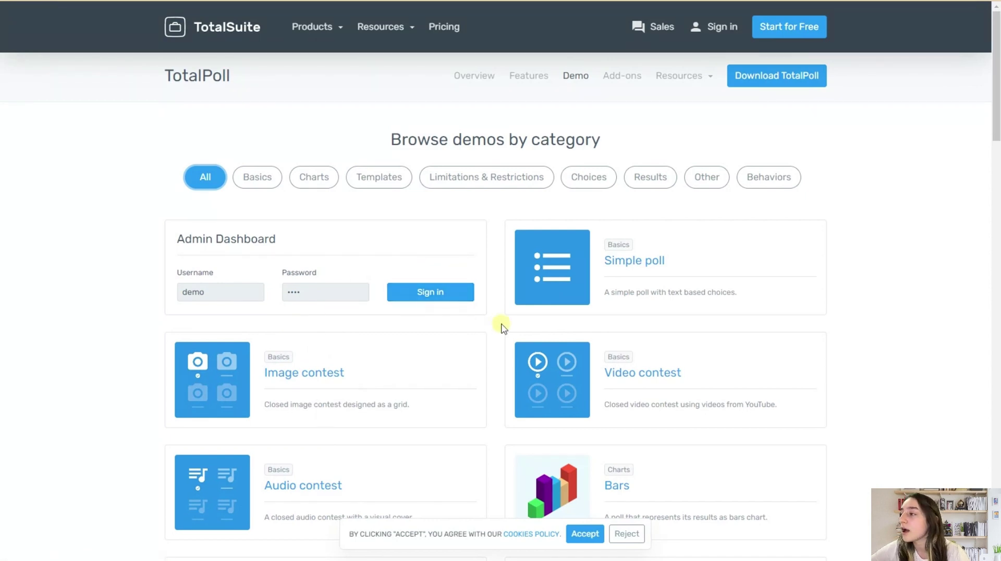
# Filter the TotalPoll demo gallery to Templates and browse demos like Opinion, Debate and Versus.
pyautogui.scroll(-3, 471, 351)
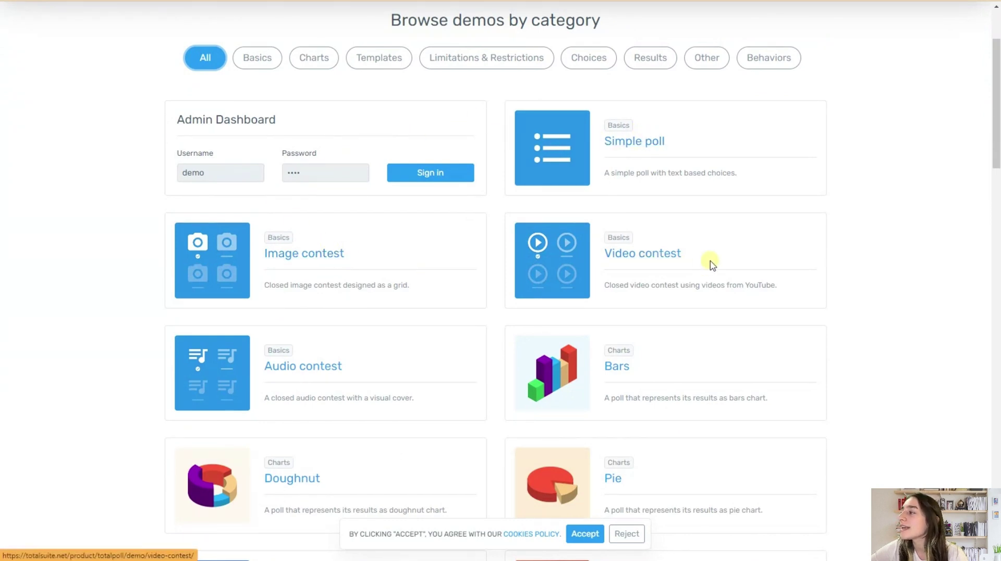
pyautogui.scroll(-1, 353, 353)
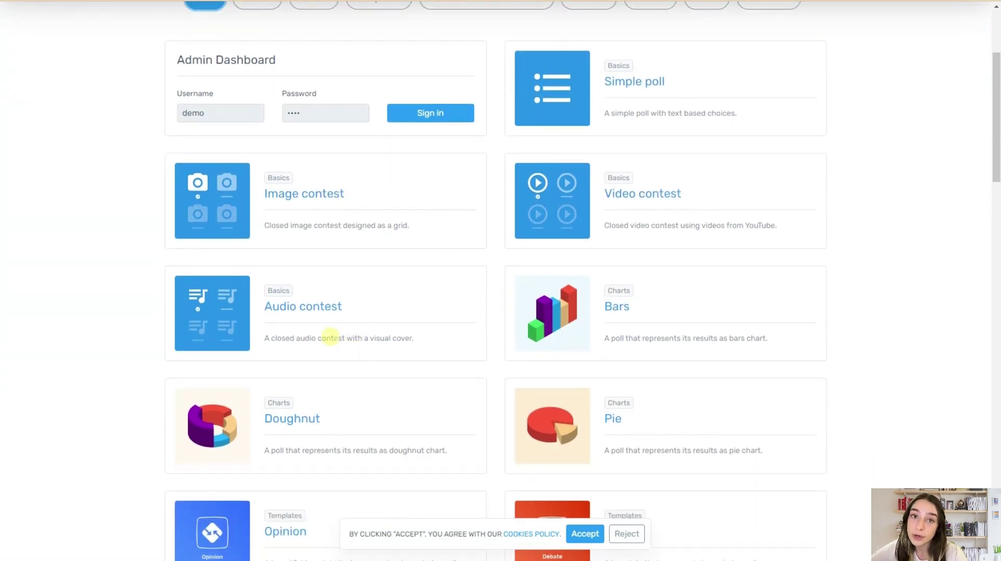
pyautogui.scroll(3, 373, 324)
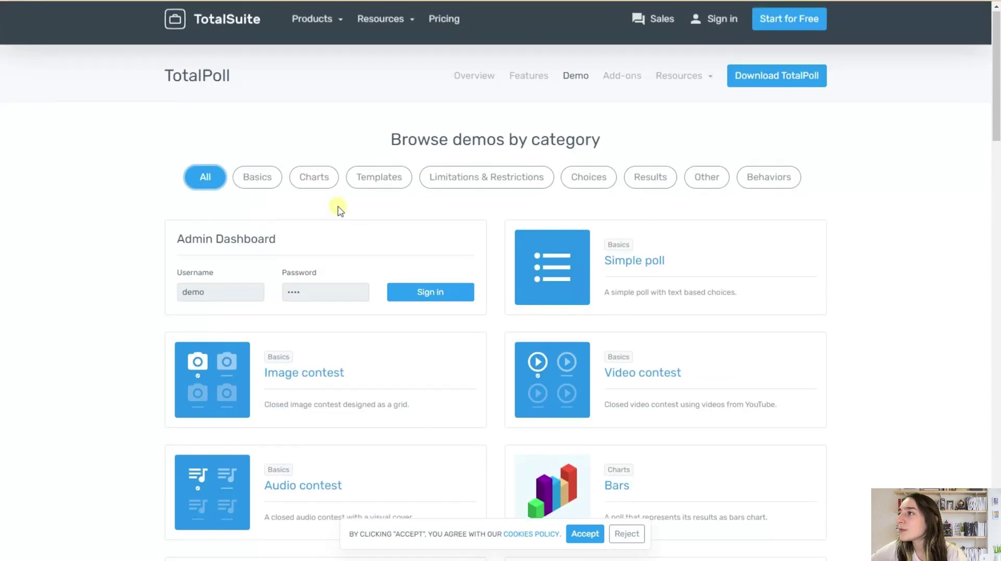
pyautogui.click(358, 185)
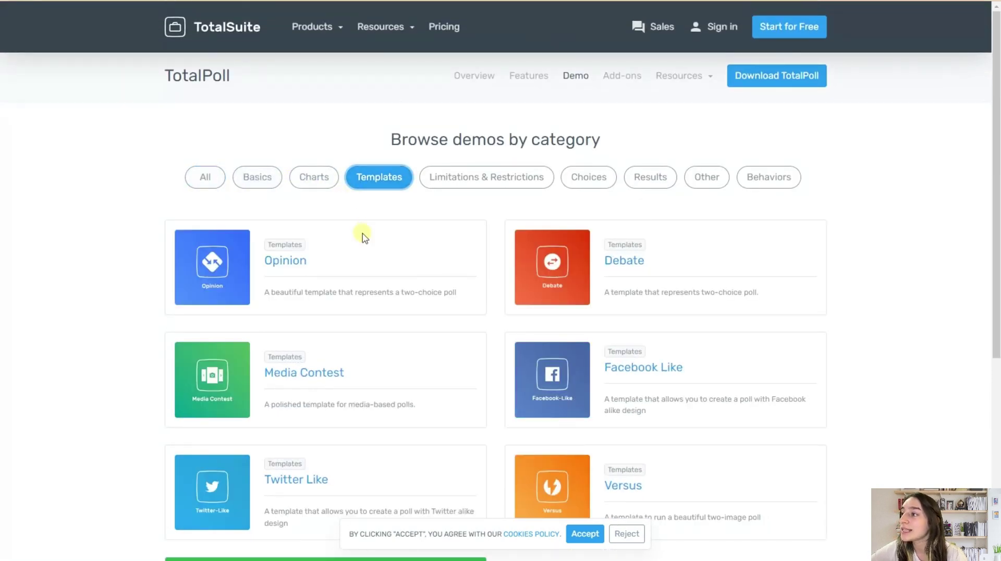
pyautogui.scroll(-2, 365, 250)
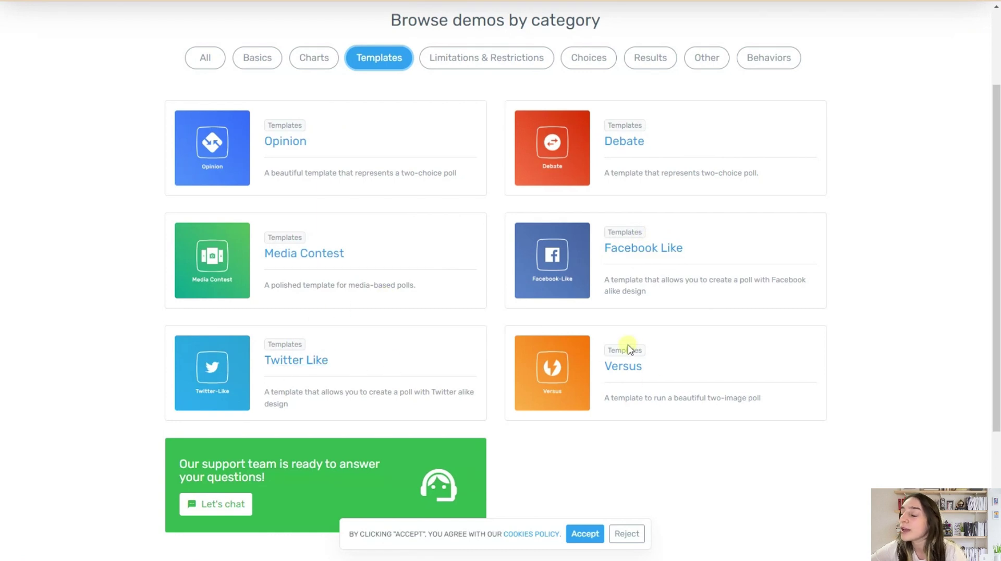
pyautogui.scroll(2, 585, 392)
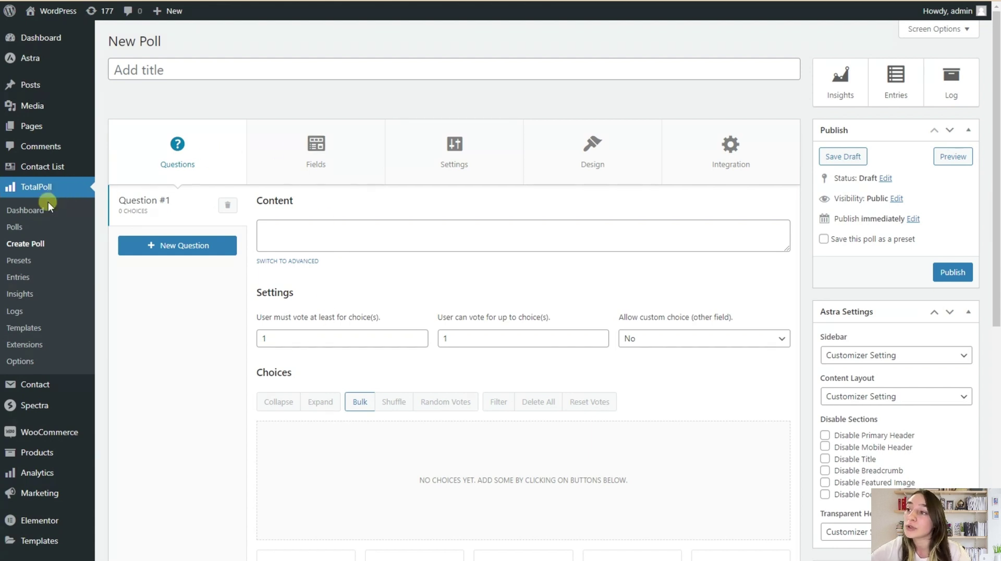
# Review the poll's Integration options, checking the Embed and Email sections.
pyautogui.click(728, 176)
pyautogui.scroll(-1, 271, 229)
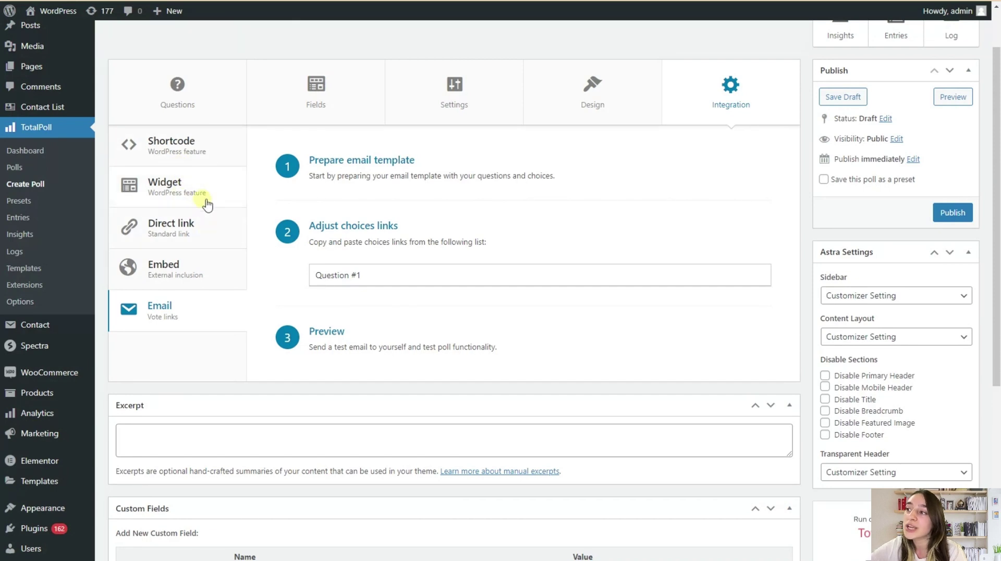
pyautogui.click(187, 288)
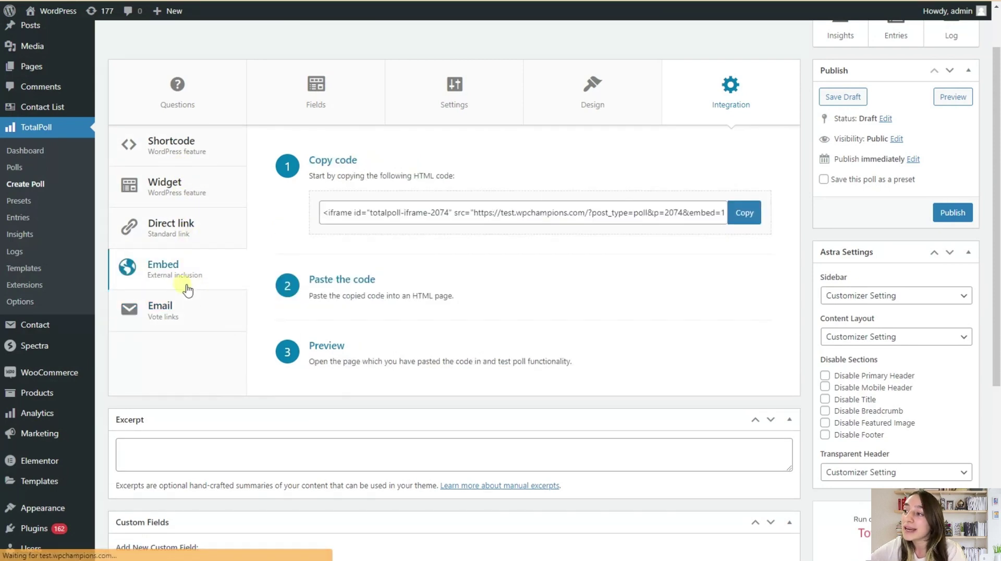
pyautogui.click(187, 306)
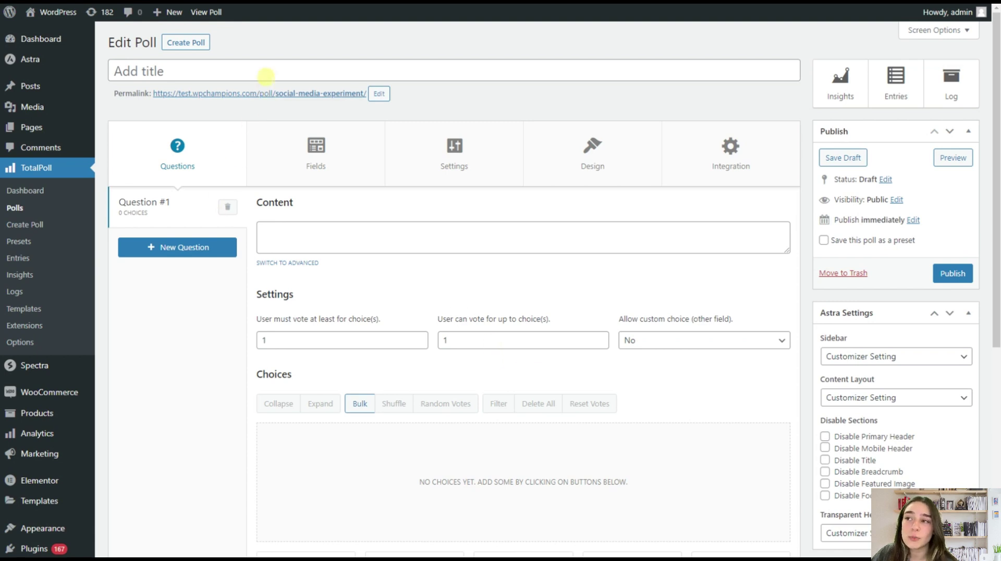
# Title the poll 'Social Media Poll'.
pyautogui.click(265, 76)
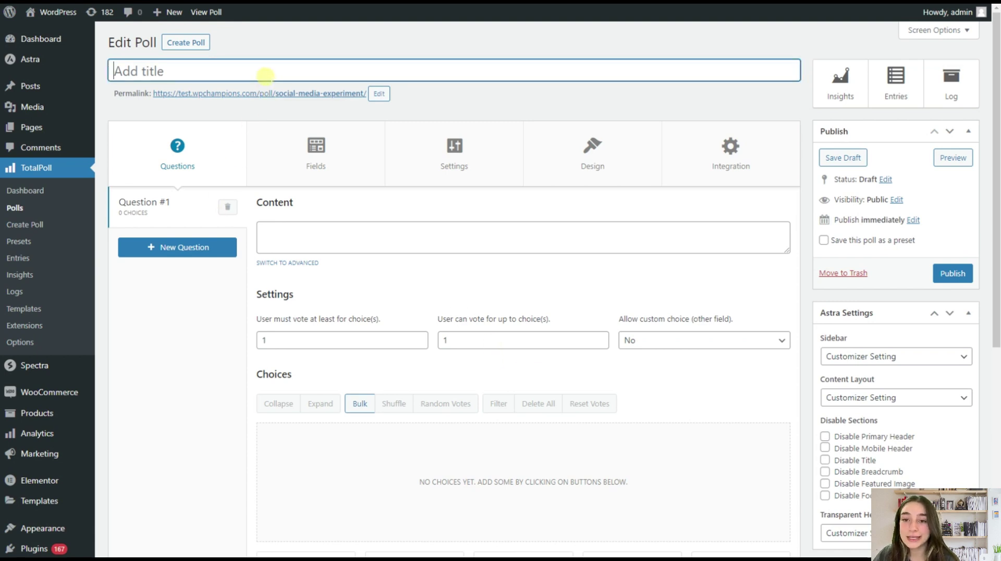
pyautogui.write('So')
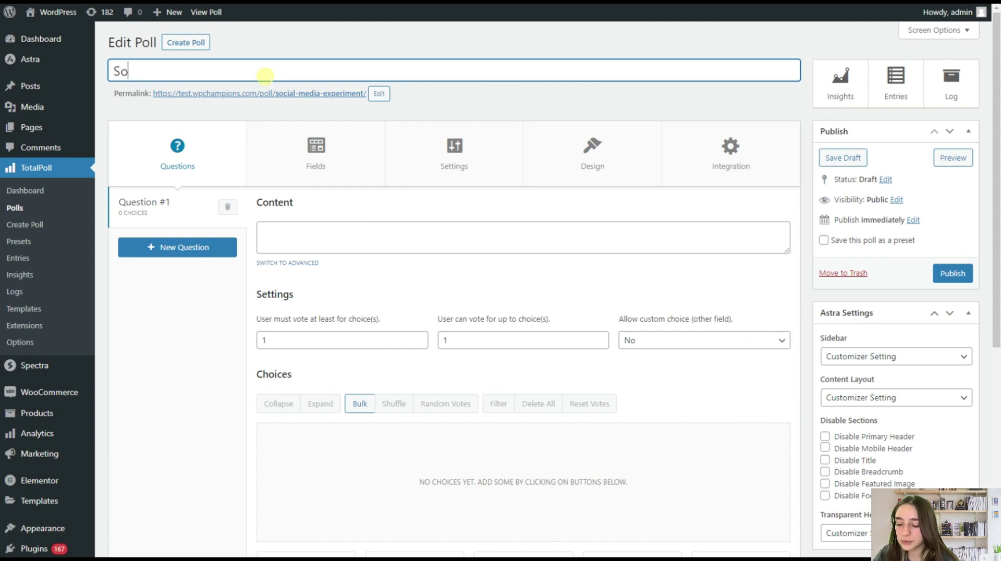
pyautogui.write('cial M')
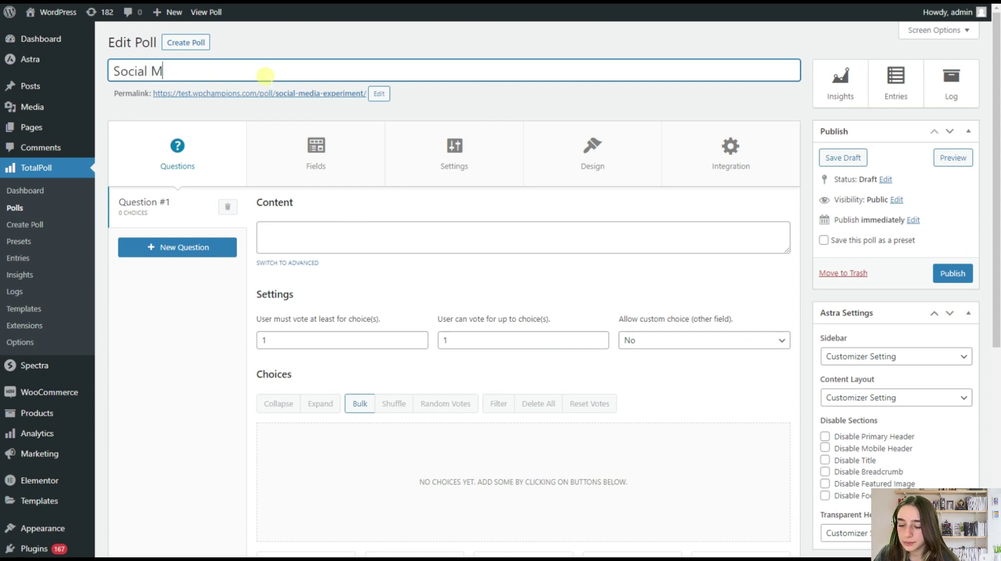
pyautogui.write('edia Poll')
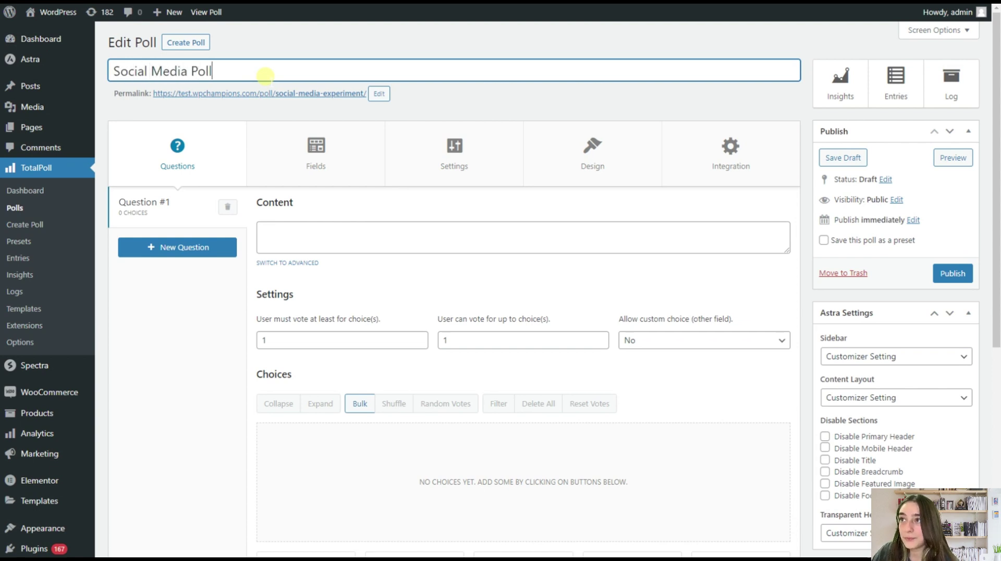
pyautogui.scroll(-1, 256, 219)
# Paste 'What age group do you belong to?' as Question #1's content.
pyautogui.click(281, 176)
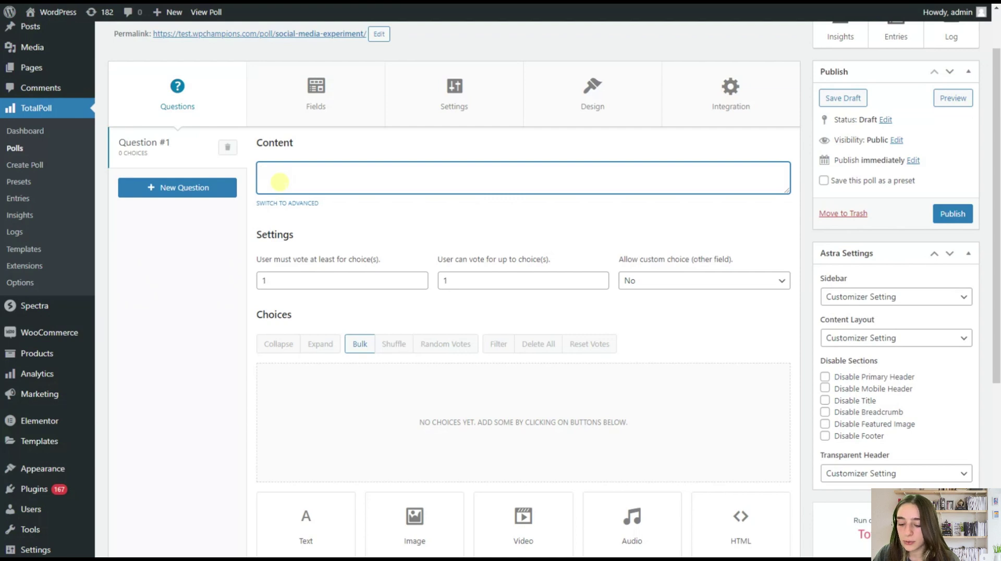
pyautogui.write('What age group do you belong to?')
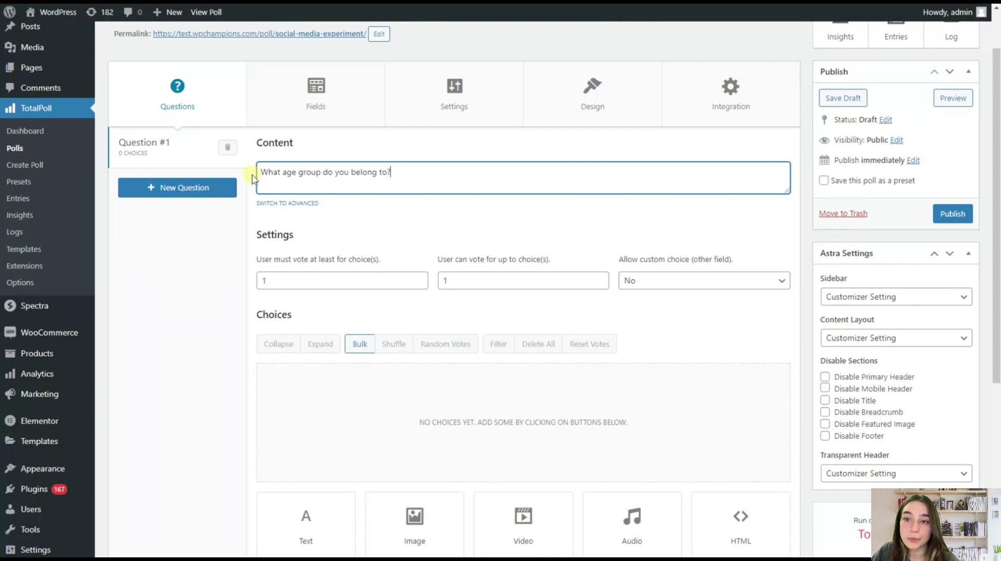
pyautogui.scroll(-1, 253, 260)
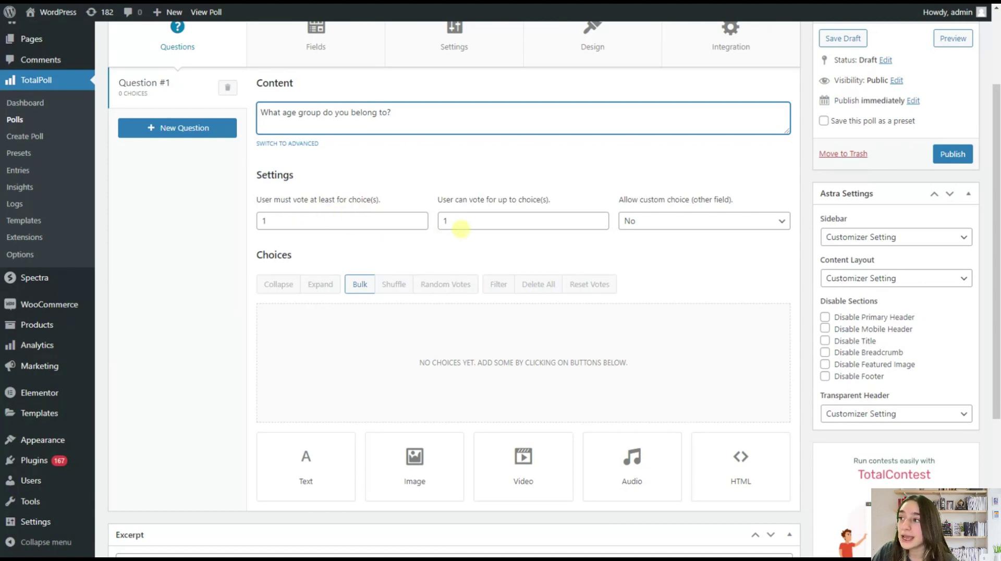
pyautogui.scroll(-1, 451, 227)
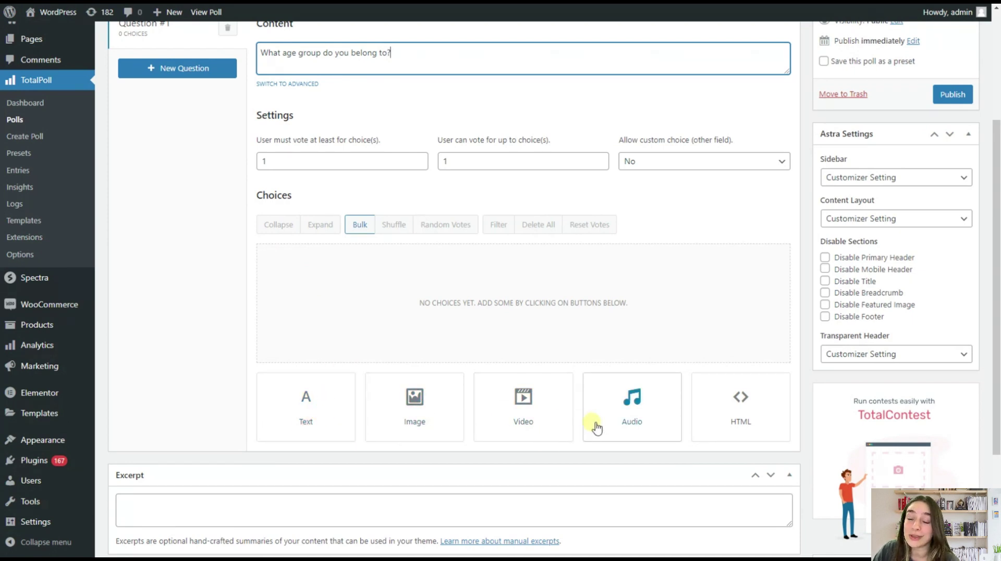
# Add two text choices to Question #1, labelled 10-15 and 16-25.
pyautogui.click(332, 412)
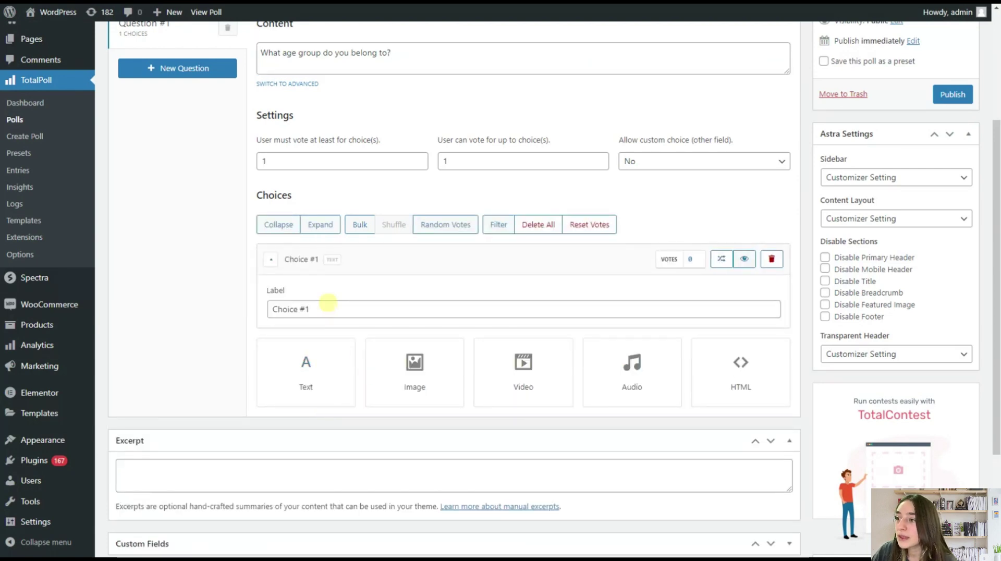
pyautogui.press('BackSpace')
pyautogui.write('10-15')
pyautogui.click(265, 365)
pyautogui.moveTo(323, 348); pyautogui.dragTo(261, 350)
pyautogui.press('BackSpace')
pyautogui.write('16-25')
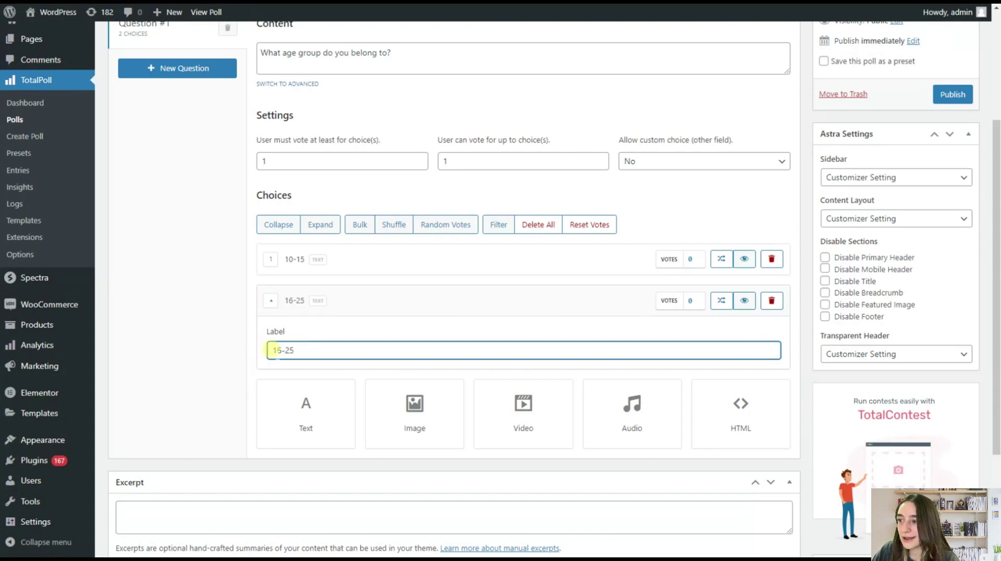
pyautogui.scroll(2, 397, 318)
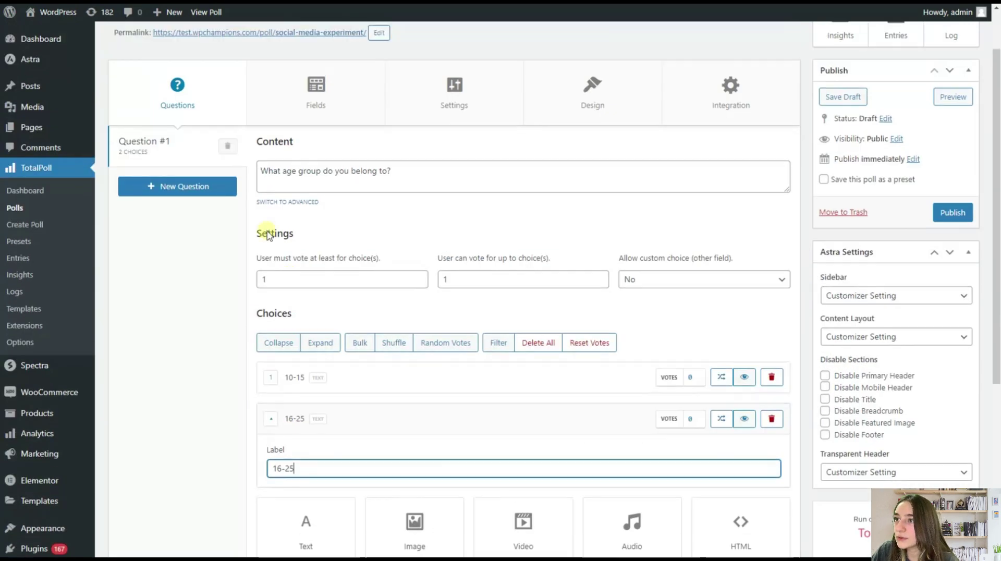
# Add a second question to the poll.
pyautogui.click(201, 190)
pyautogui.click(309, 170)
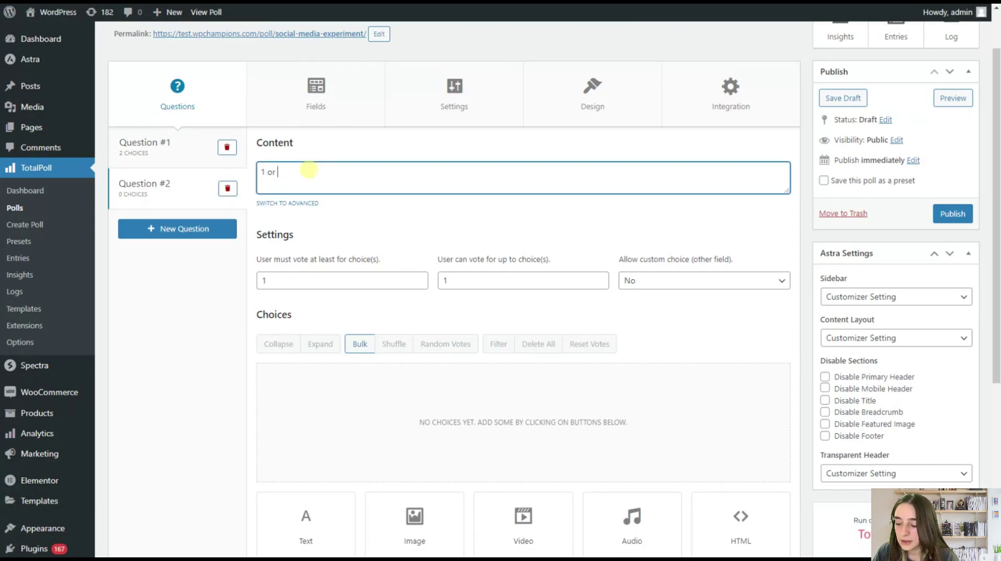
pyautogui.scroll(-2, 343, 235)
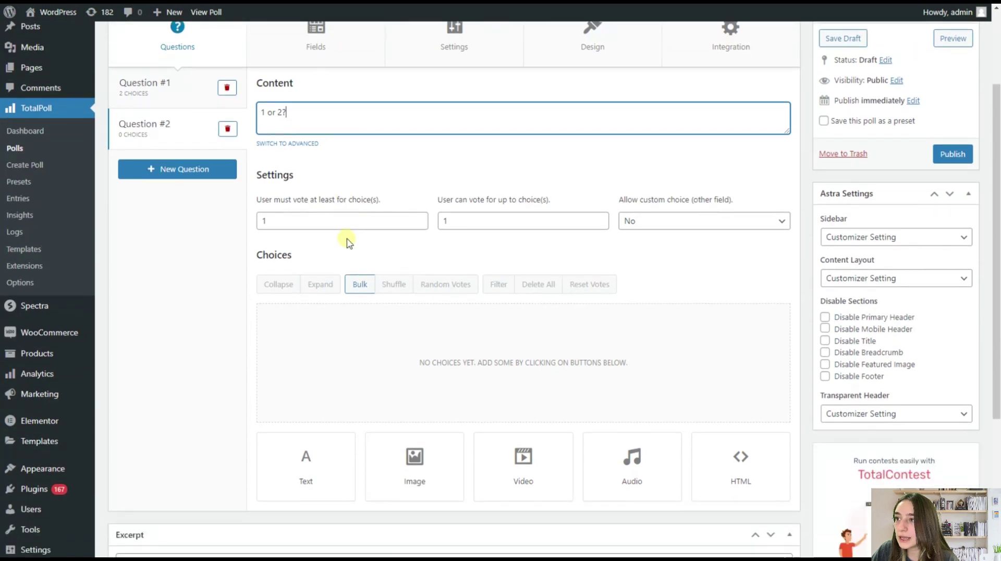
pyautogui.scroll(-1, 420, 263)
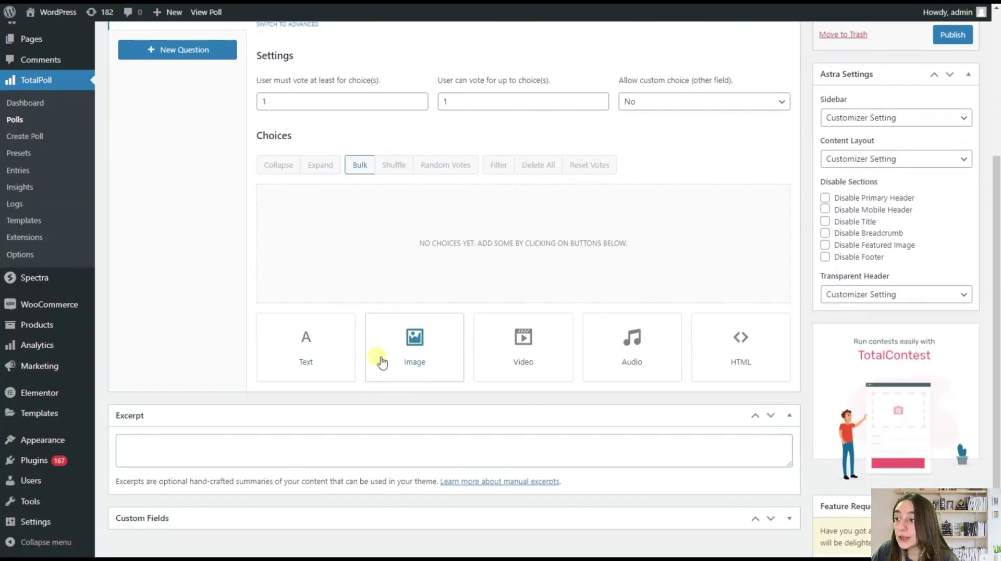
# Add an image choice with the Instagram logo, labelled Instagram.
pyautogui.click(381, 361)
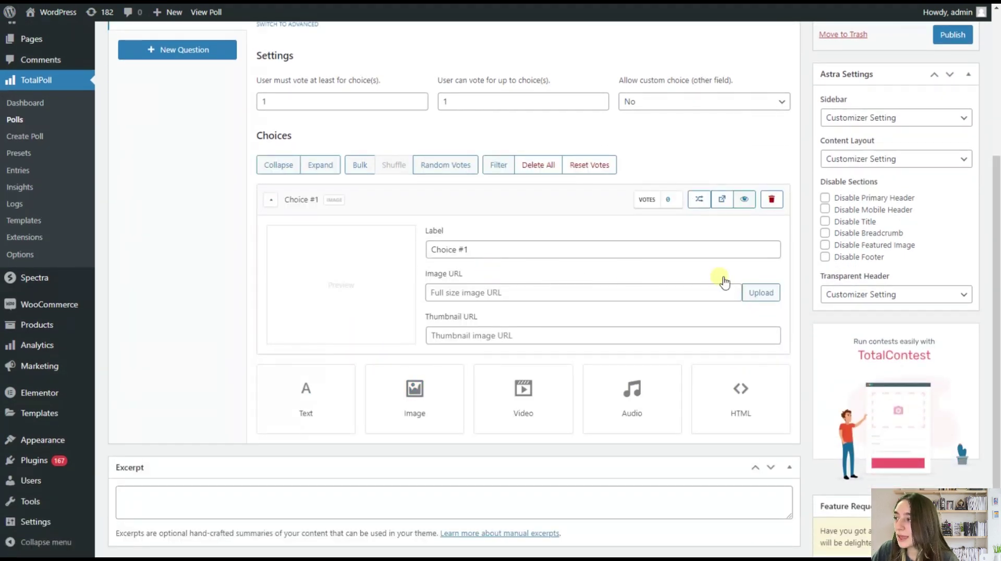
pyautogui.click(763, 292)
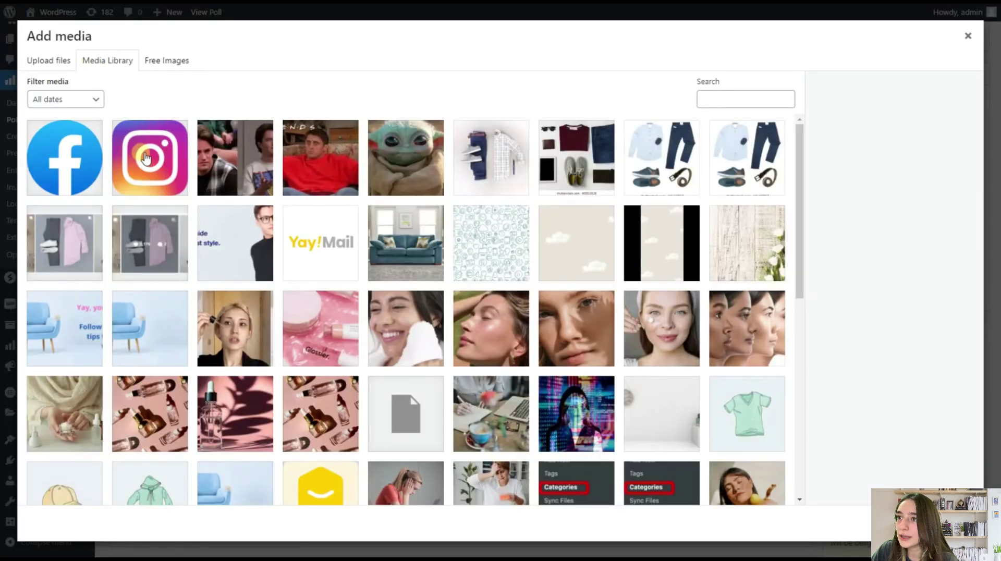
pyautogui.click(146, 159)
pyautogui.click(954, 522)
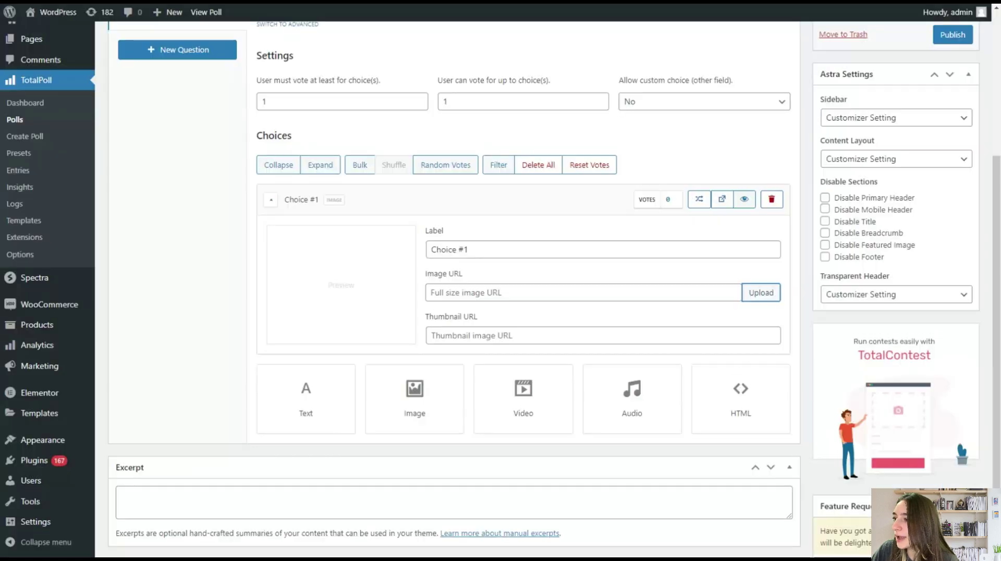
pyautogui.moveTo(573, 248); pyautogui.dragTo(430, 267)
pyautogui.write('Int')
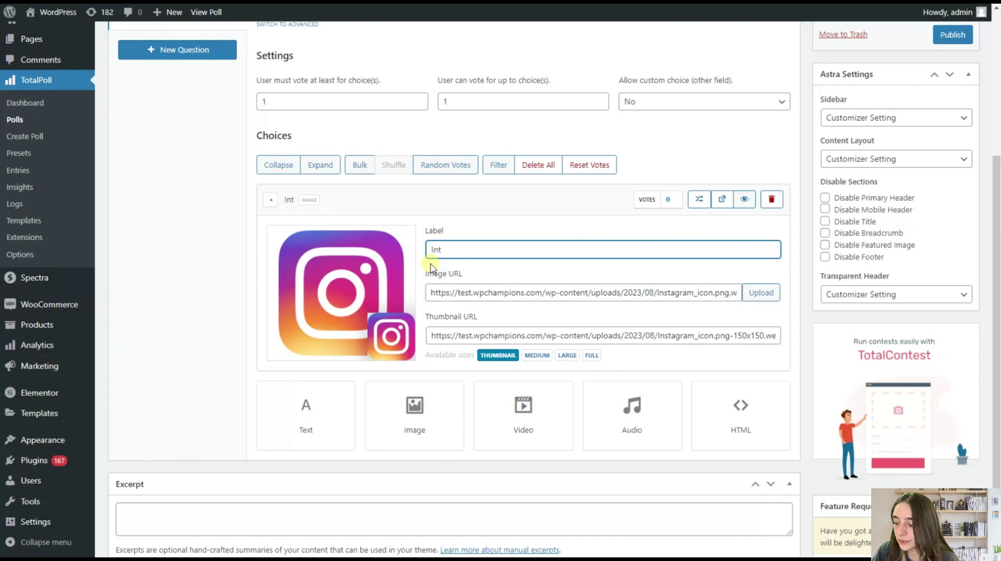
pyautogui.write('tagram')
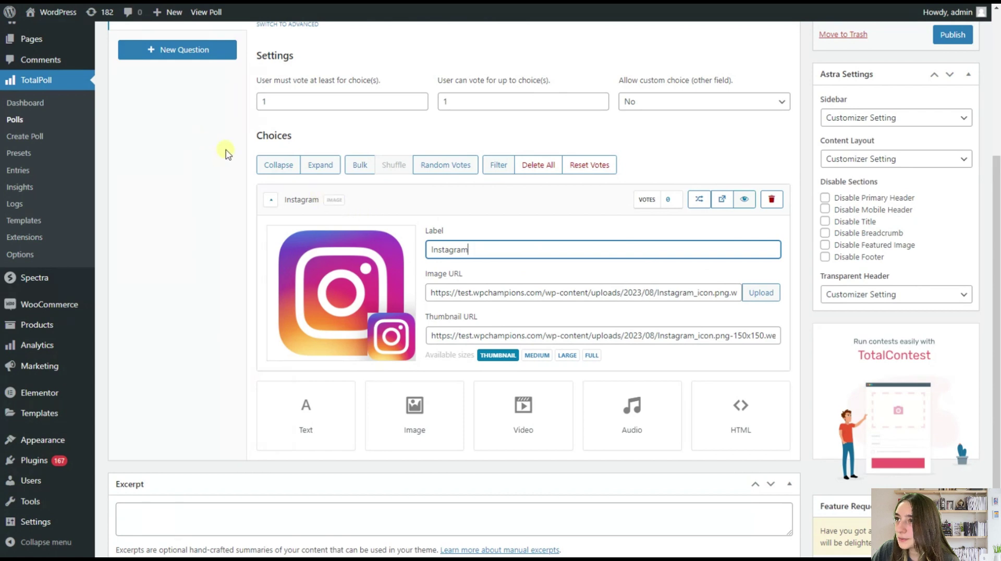
pyautogui.scroll(-1, 682, 254)
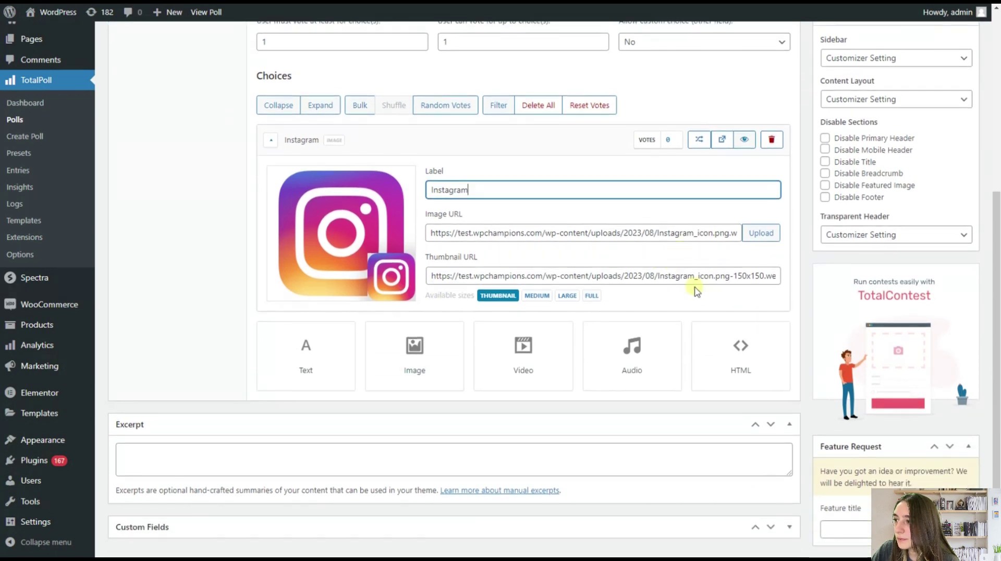
# Add a second image choice with the Facebook logo, labelled Facebook.
pyautogui.click(443, 343)
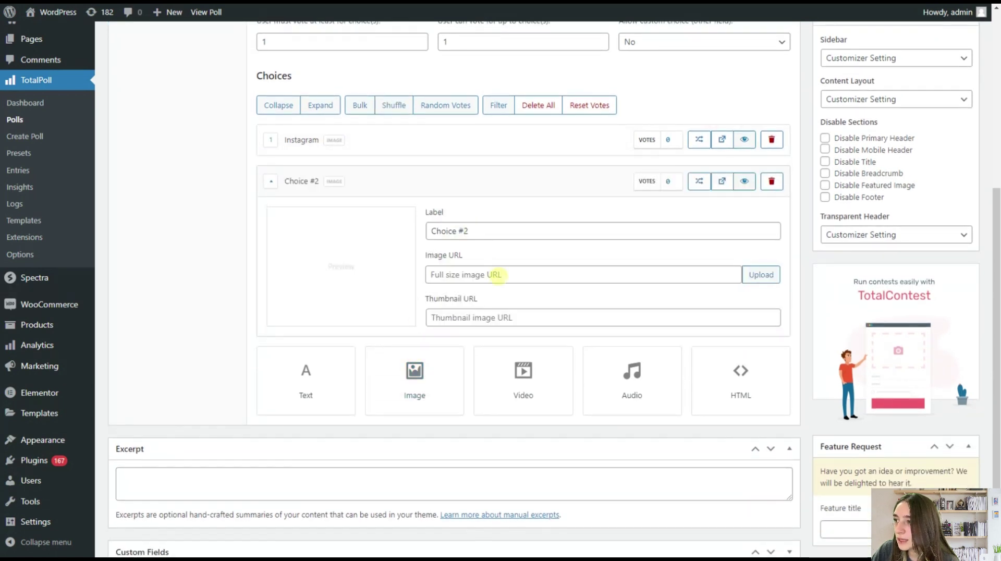
pyautogui.click(765, 276)
pyautogui.click(96, 179)
pyautogui.click(943, 523)
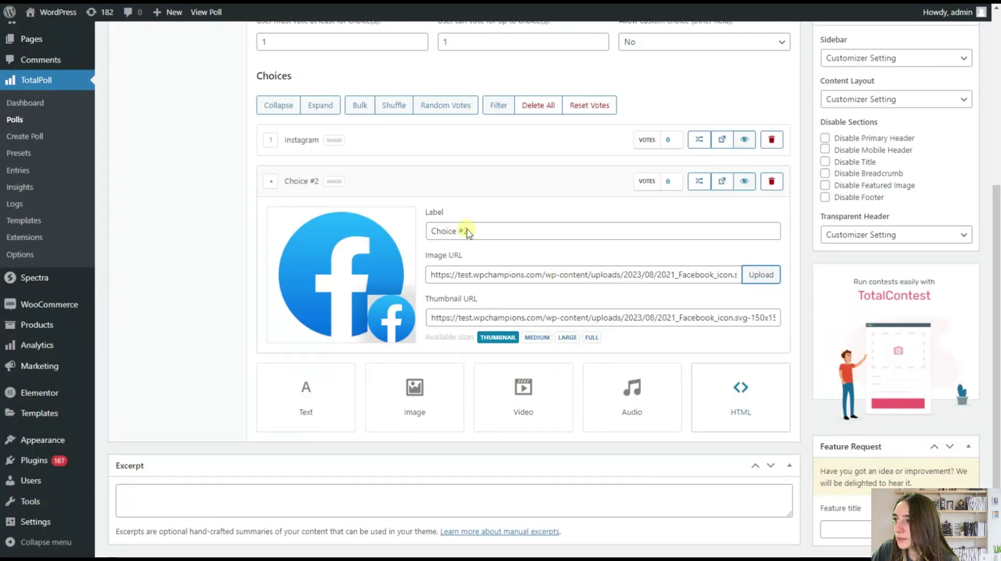
pyautogui.moveTo(466, 231); pyautogui.dragTo(421, 240)
pyautogui.write('Facebook')
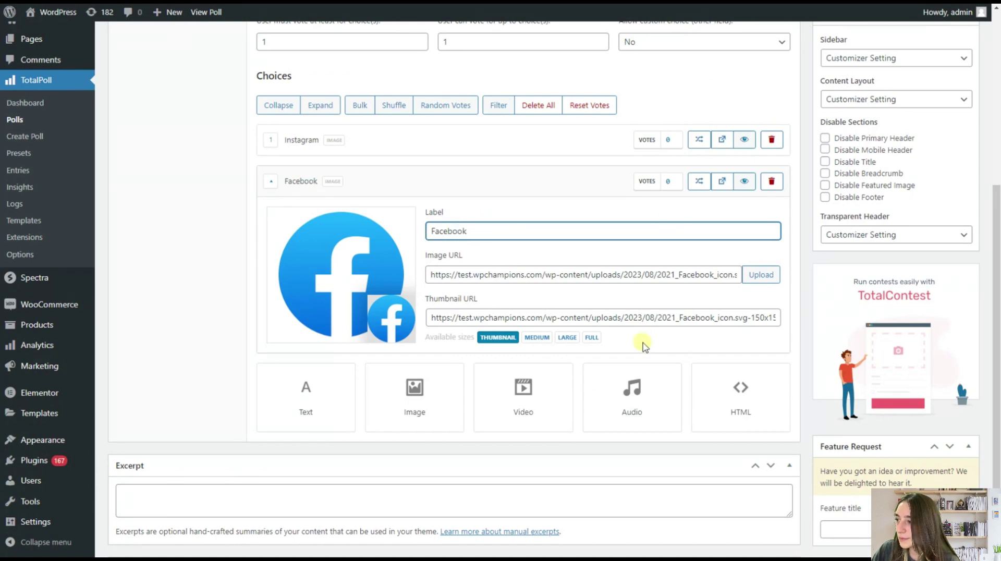
pyautogui.click(637, 345)
# Switch to the poll's Design view with its live preview.
pyautogui.scroll(5, 634, 345)
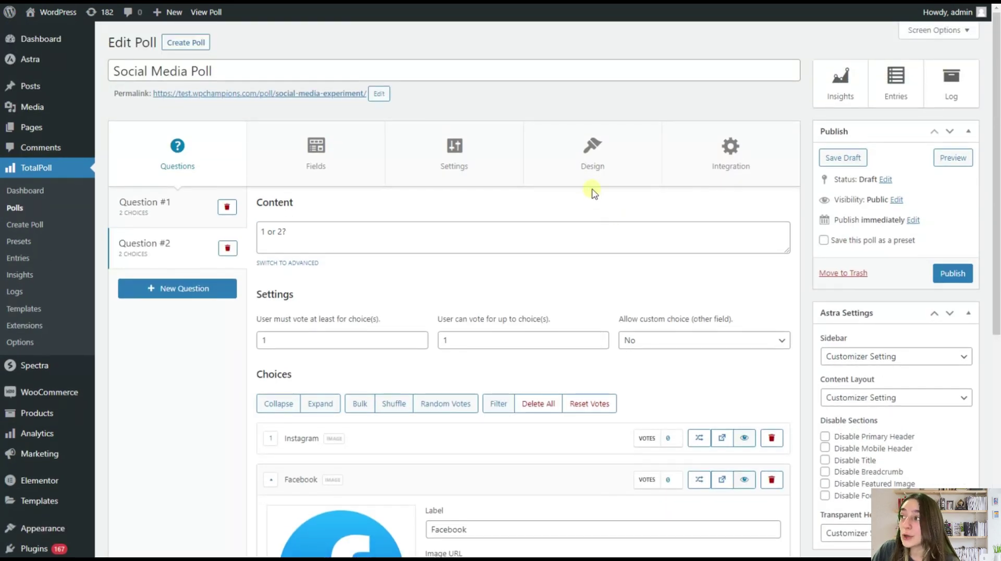
pyautogui.click(592, 172)
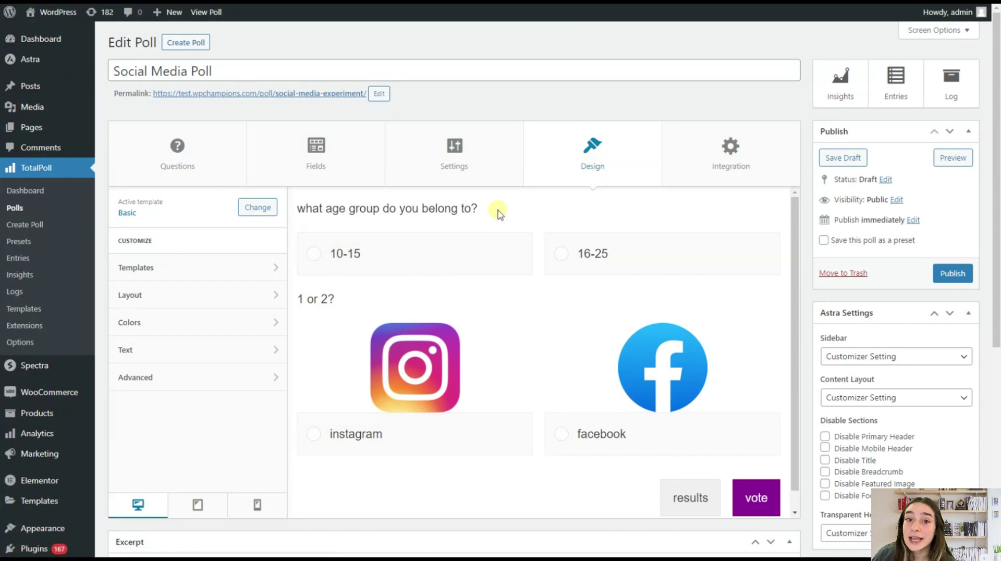
pyautogui.scroll(-1, 344, 405)
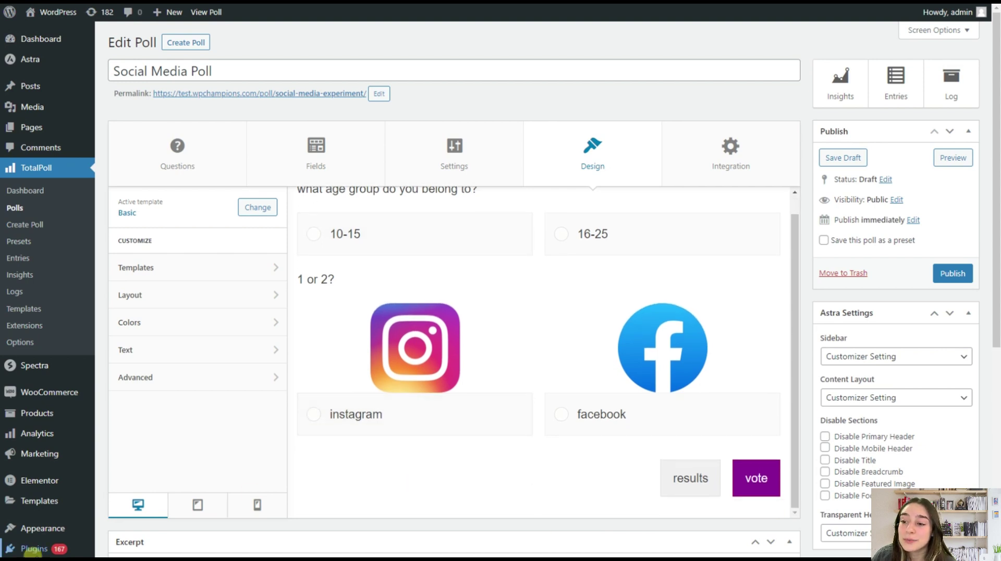
# Compare the poll preview at tablet and phone sizes, then glance at the Templates list.
pyautogui.moveTo(80, 527)
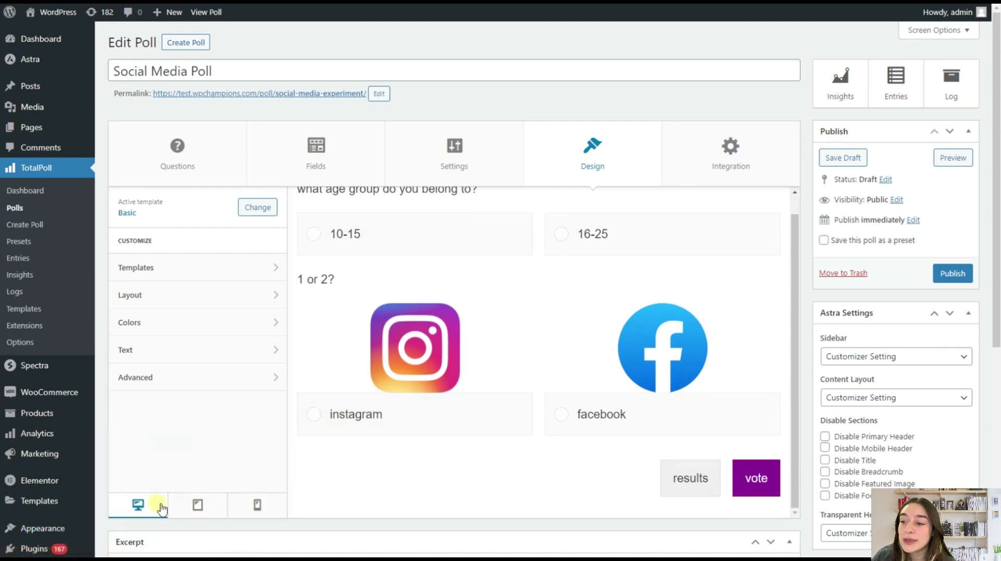
pyautogui.click(196, 505)
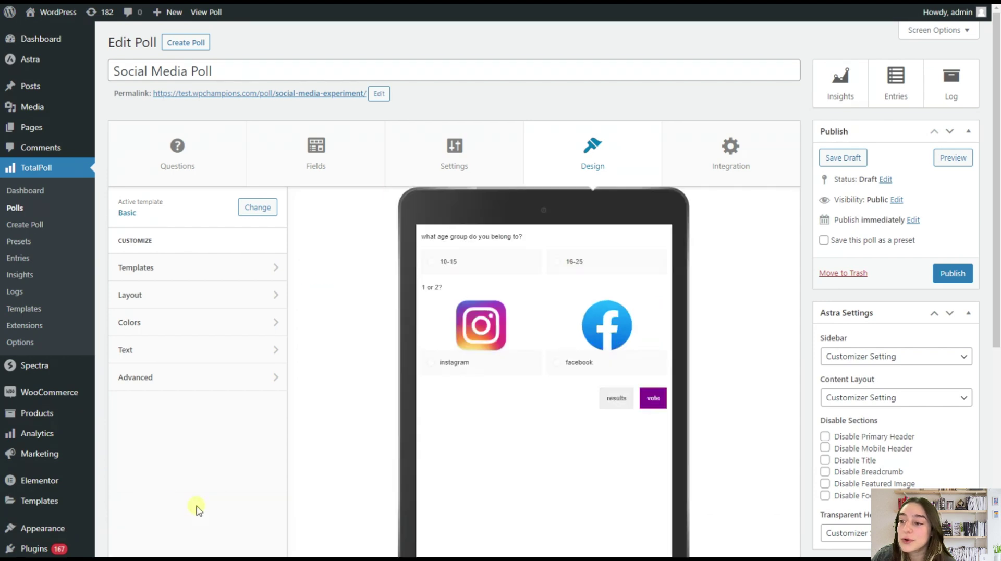
pyautogui.scroll(-3, 219, 475)
pyautogui.click(257, 472)
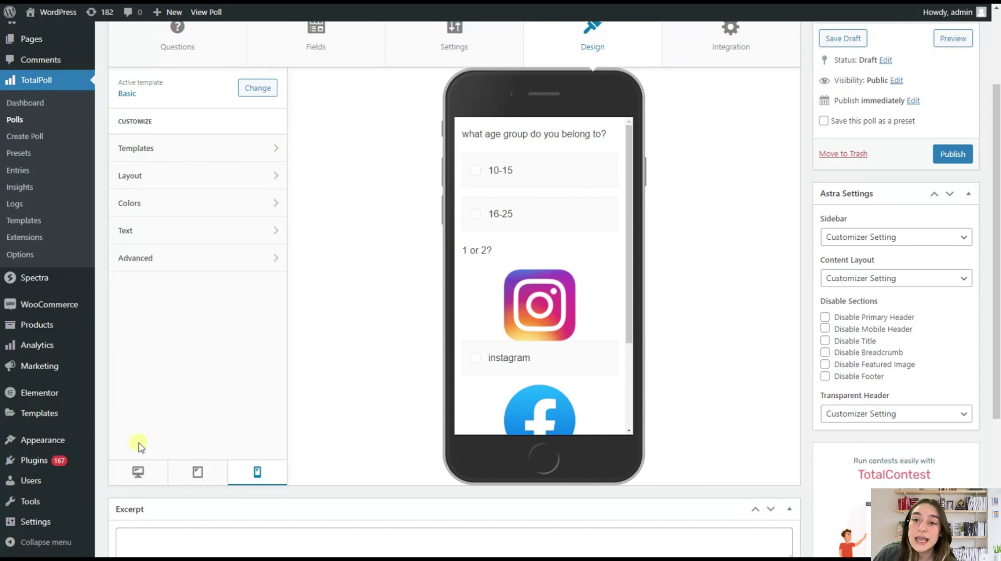
pyautogui.click(184, 479)
pyautogui.scroll(1, 431, 402)
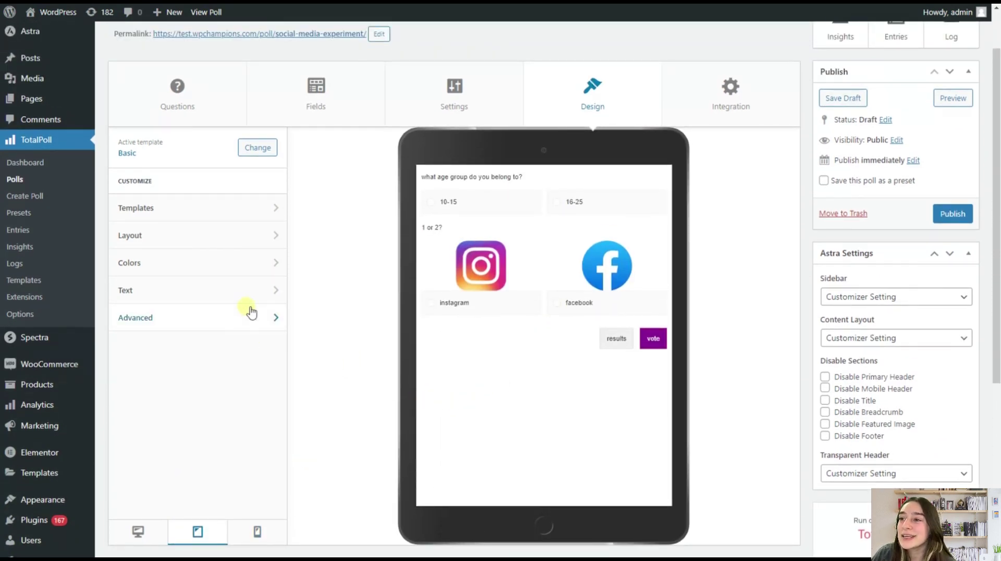
pyautogui.click(164, 209)
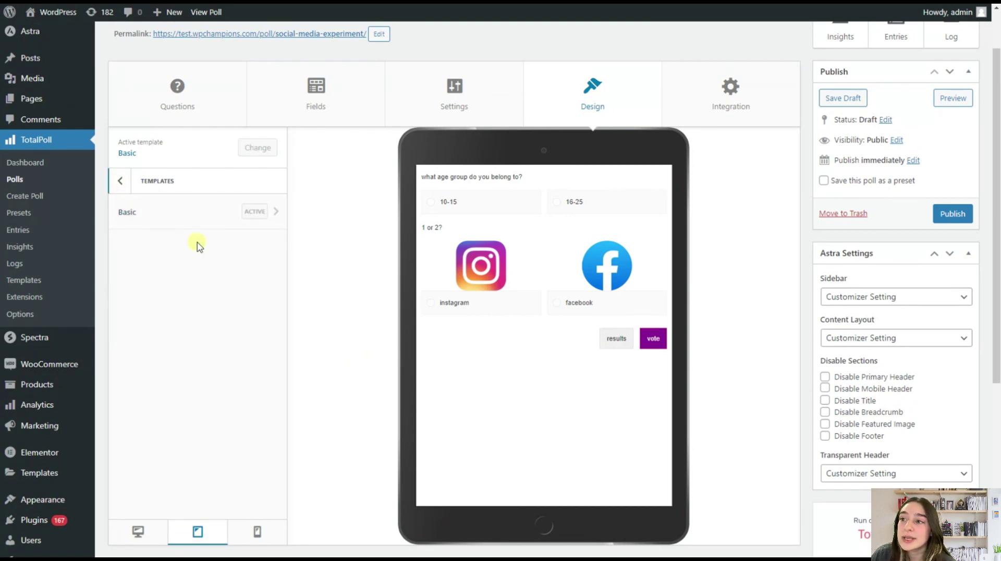
pyautogui.click(120, 181)
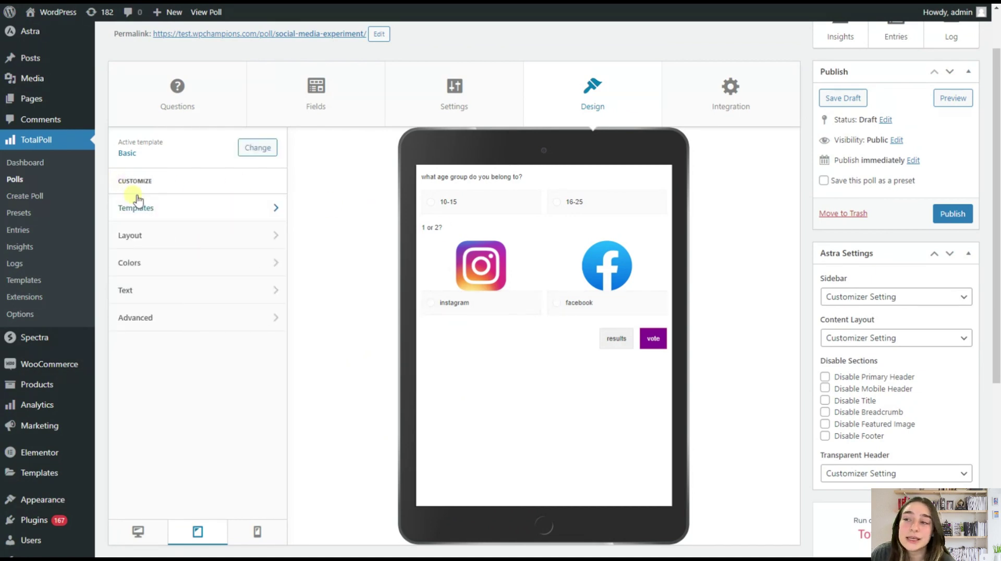
# In Layout, try 1 choice and 2 questions per row, then restore 2 choices and 1 question.
pyautogui.click(148, 236)
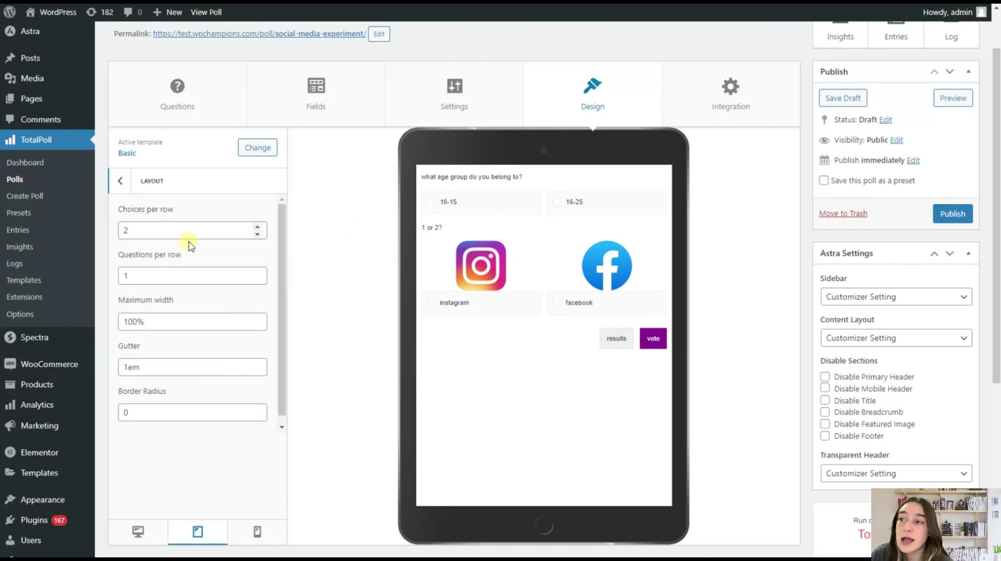
pyautogui.click(257, 234)
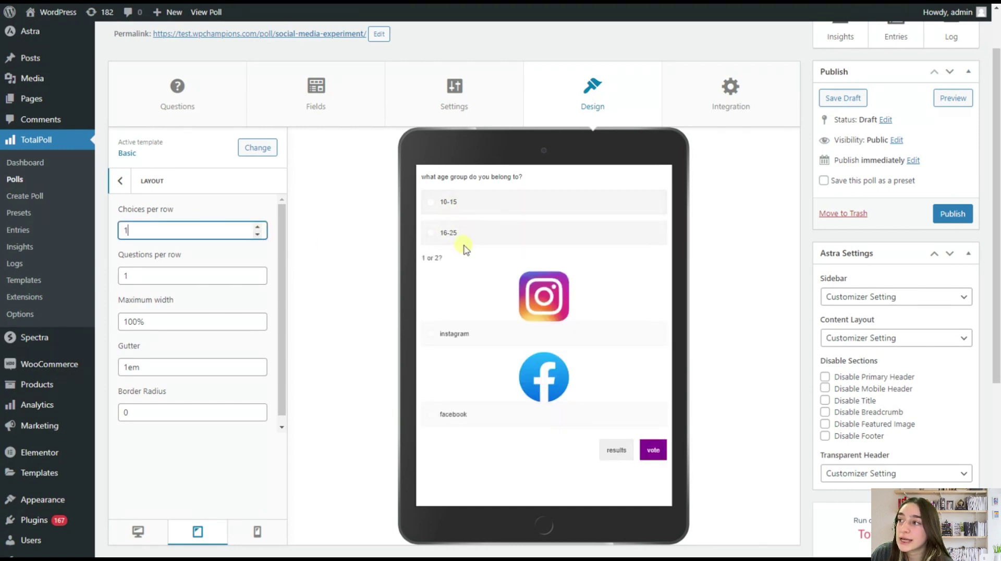
pyautogui.click(257, 226)
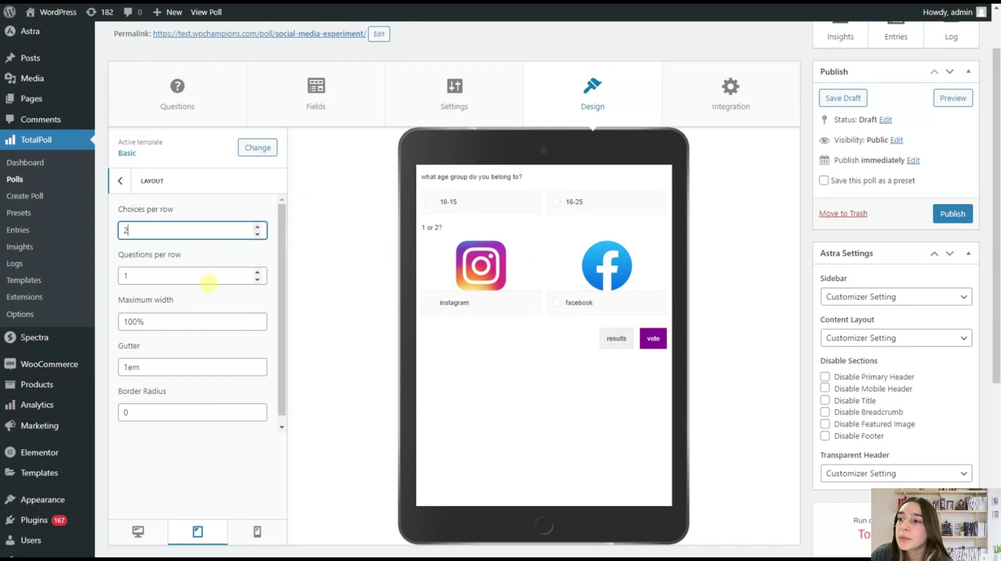
pyautogui.click(257, 273)
pyautogui.click(257, 280)
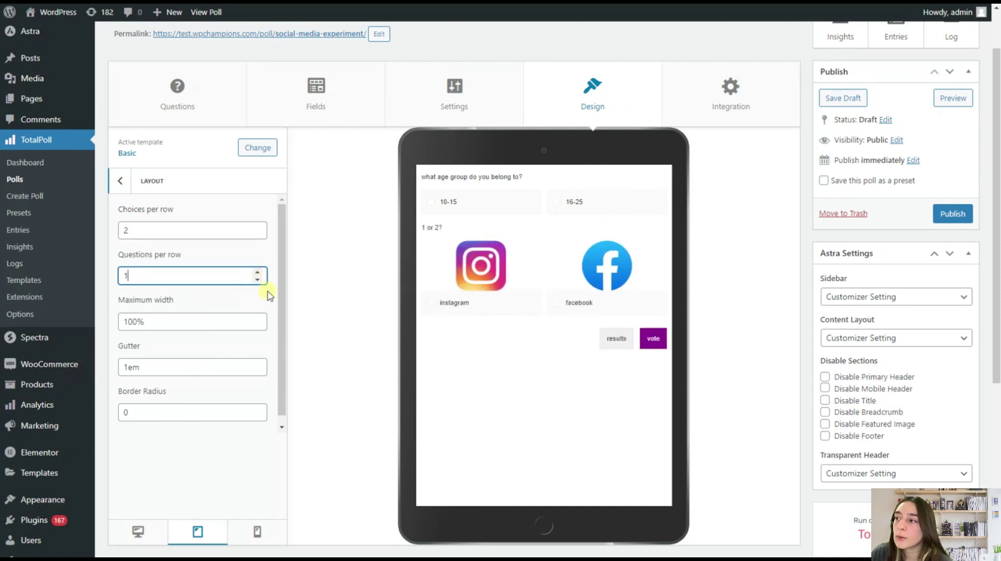
pyautogui.click(119, 181)
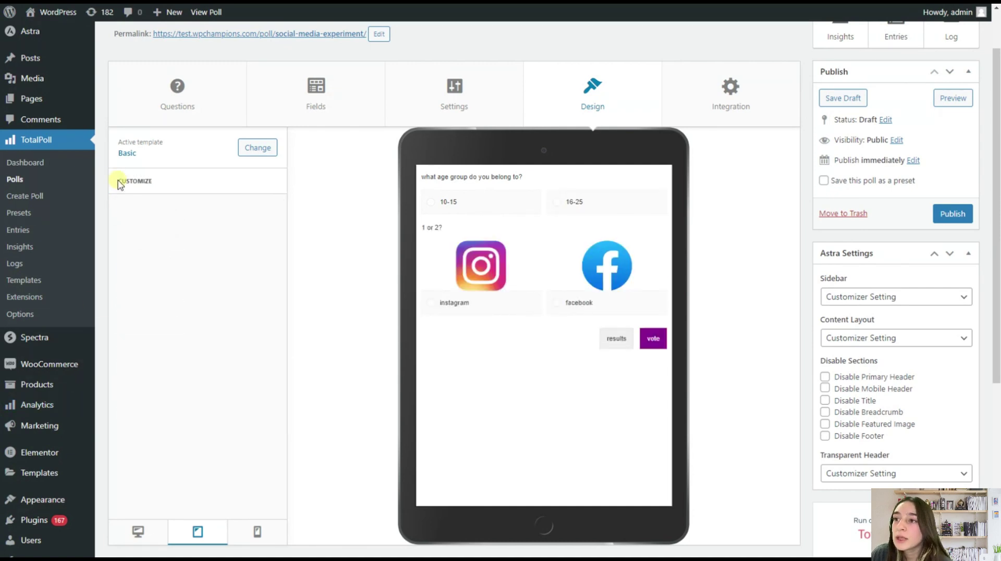
# Change the poll's Primary colour from purple to blue #0e82b7.
pyautogui.click(144, 268)
pyautogui.click(182, 209)
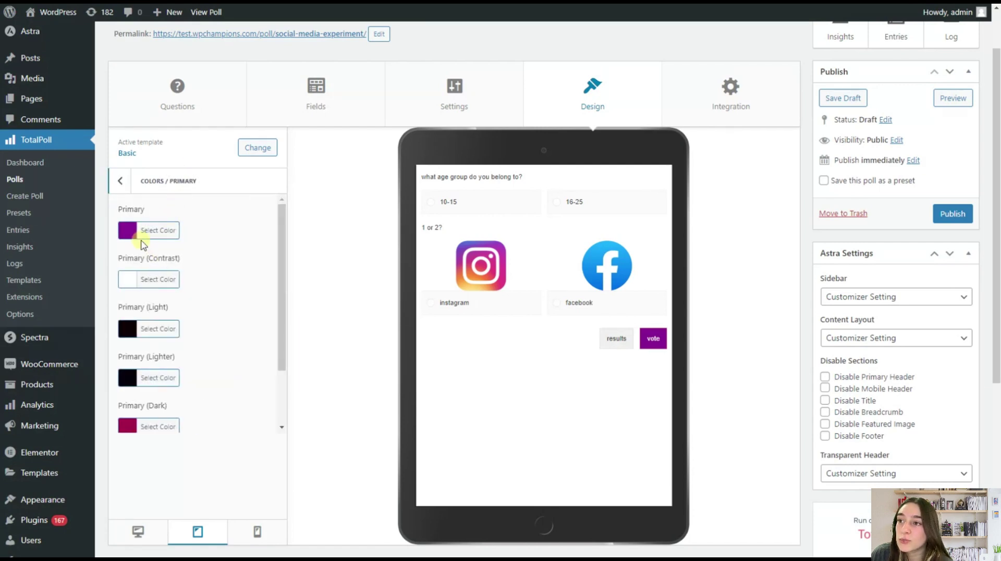
pyautogui.click(451, 207)
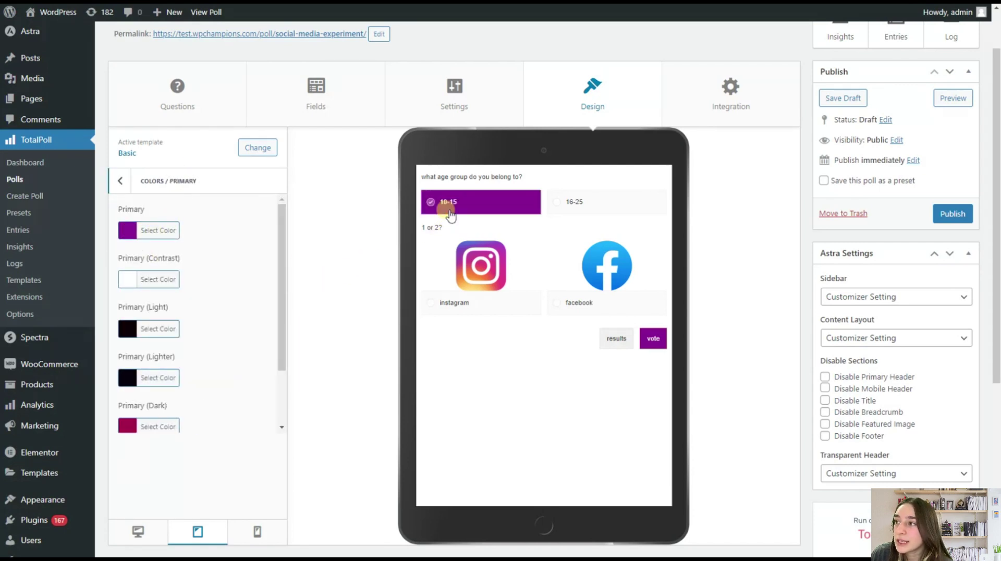
pyautogui.click(128, 230)
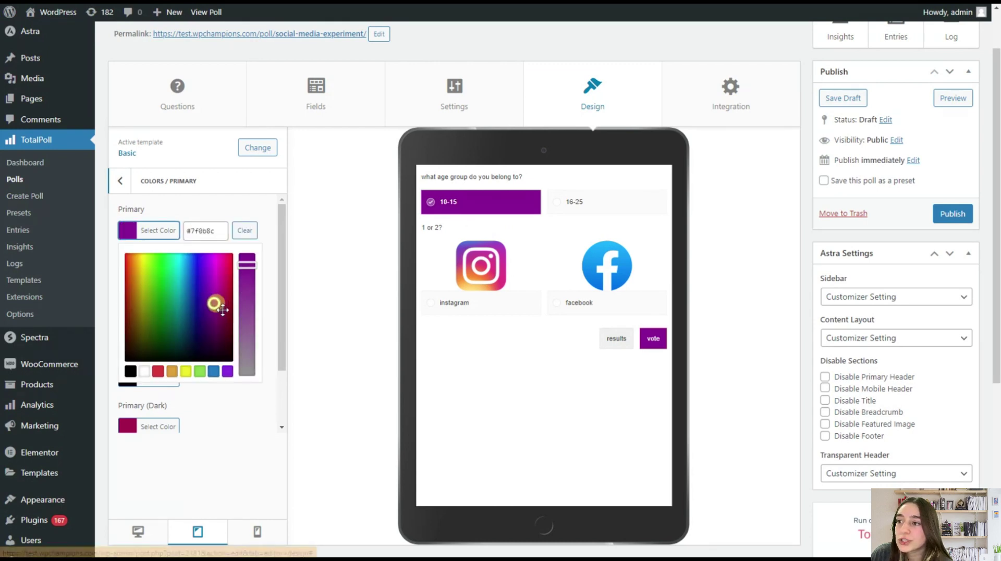
pyautogui.moveTo(216, 302)
pyautogui.mouseDown()
pyautogui.moveTo(190, 268)
pyautogui.moveTo(194, 292)
pyautogui.mouseUp()
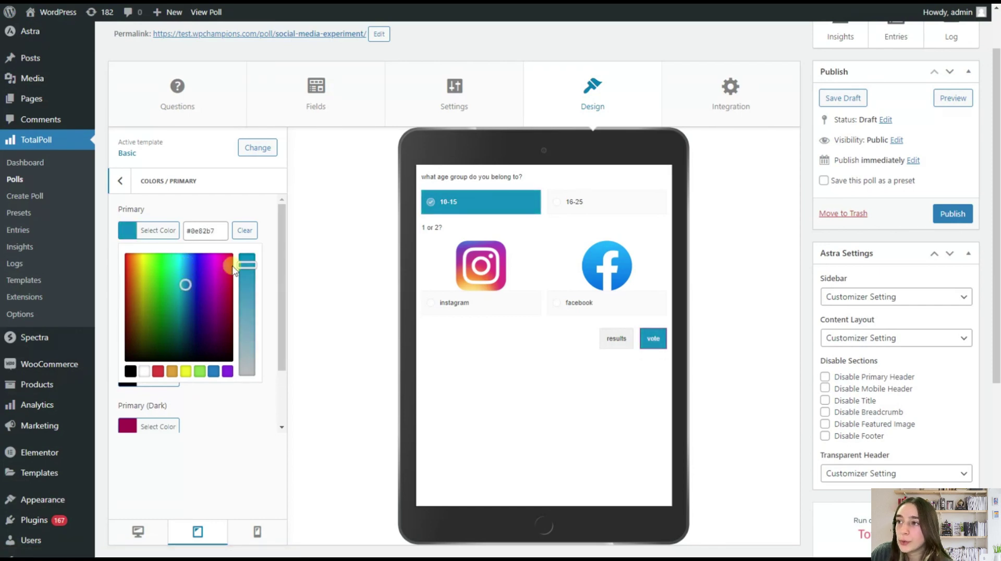
pyautogui.click(265, 215)
pyautogui.click(120, 180)
pyautogui.click(120, 180)
# Set the poll text to Times New Roman, font size 25 and line height 3.
pyautogui.click(152, 290)
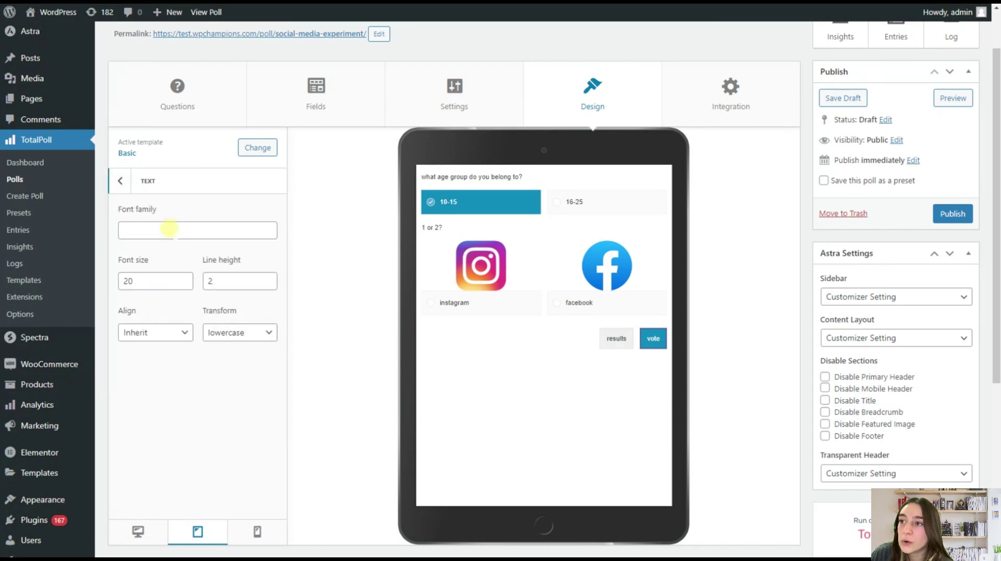
pyautogui.click(169, 228)
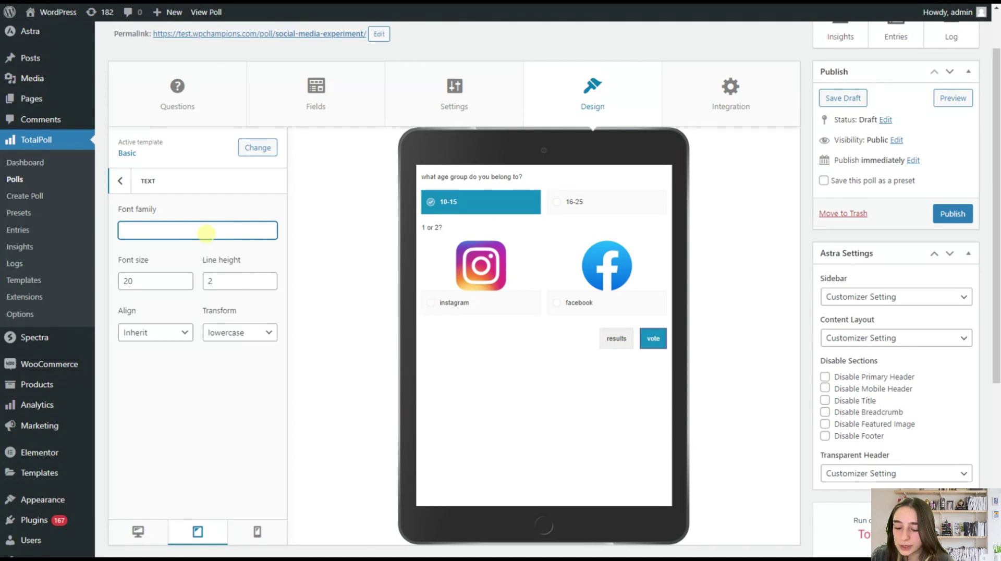
pyautogui.press('super+space')
pyautogui.press('super+space')
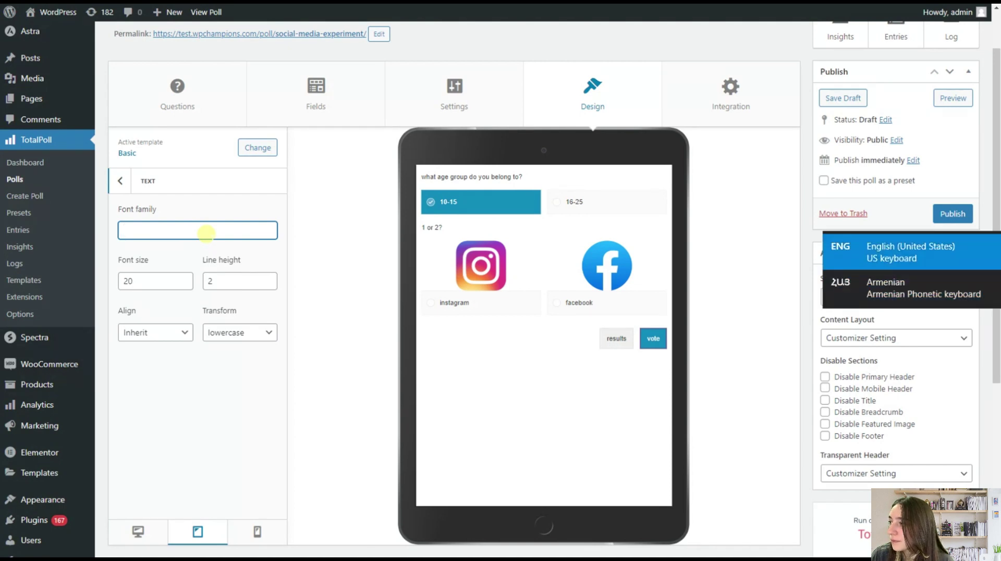
pyautogui.write('Times New Roman')
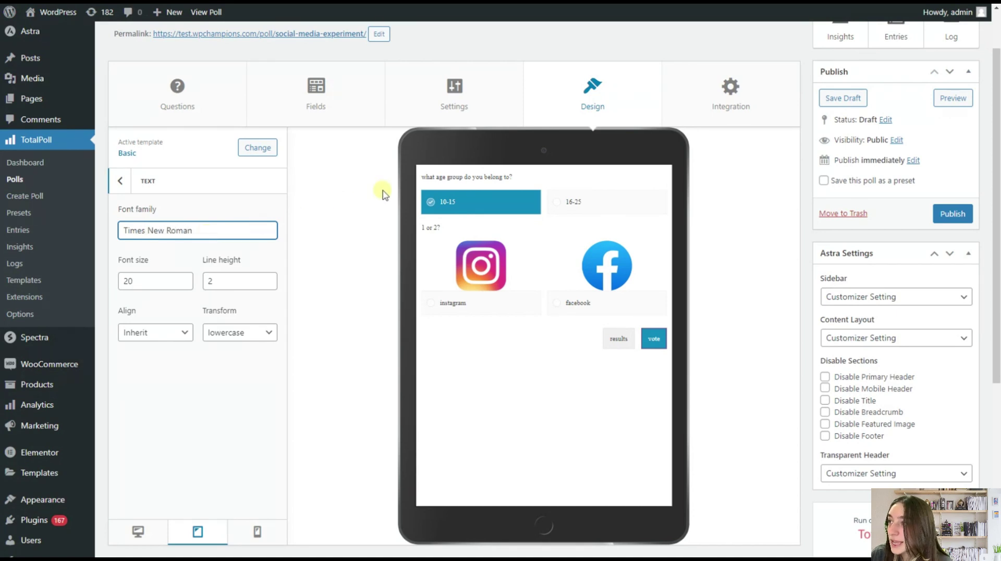
pyautogui.click(166, 283)
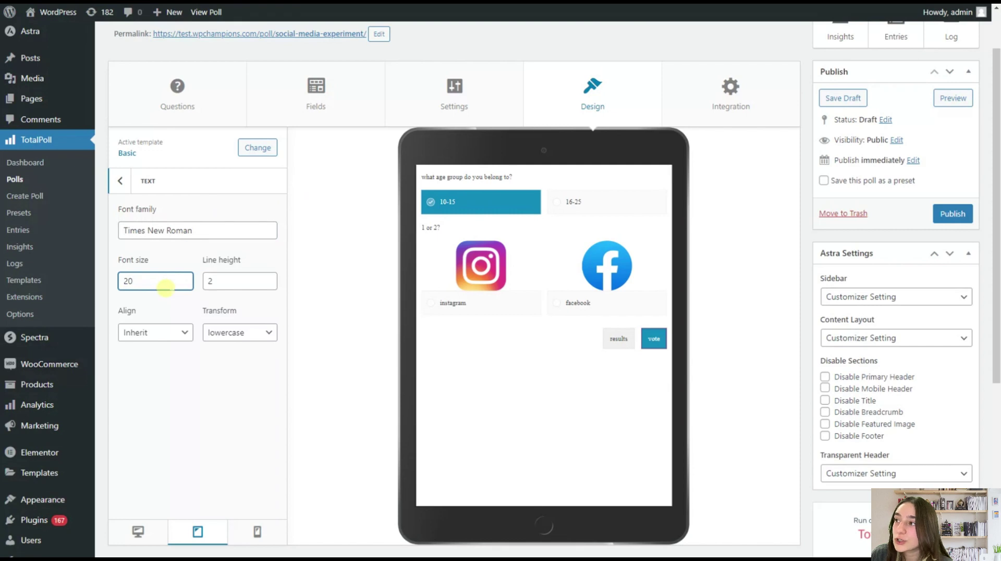
pyautogui.press('BackSpace')
pyautogui.press('BackSpace')
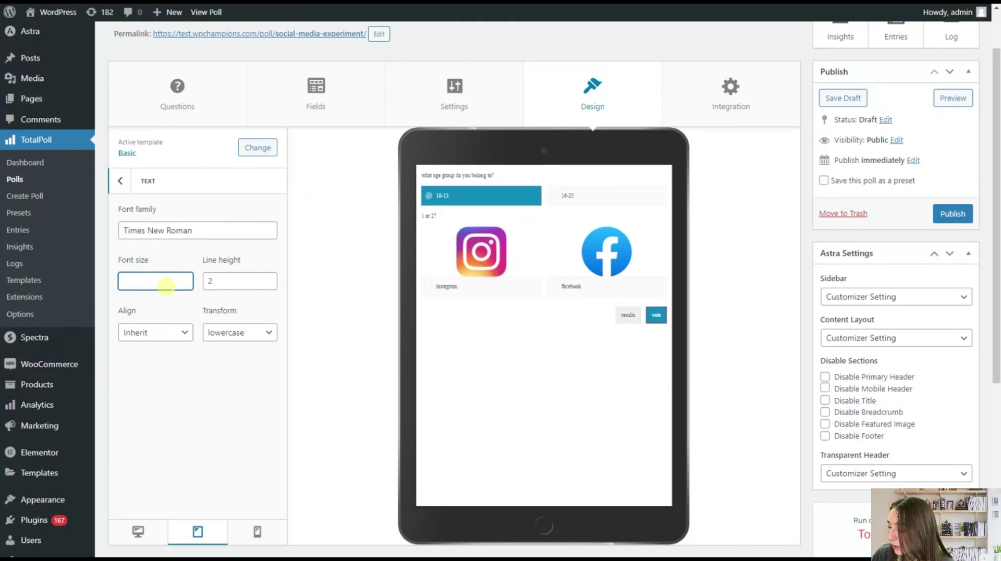
pyautogui.write('25')
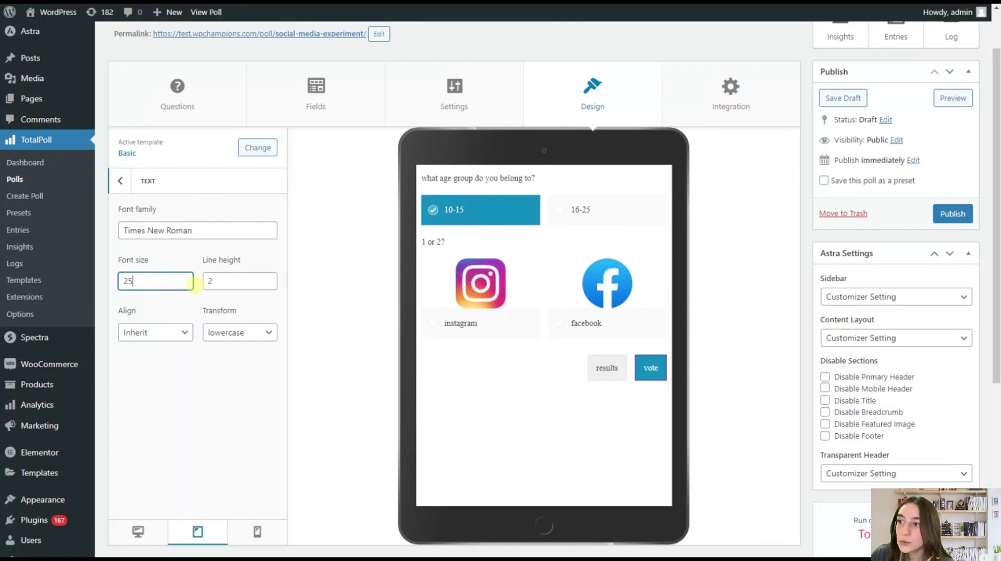
pyautogui.click(219, 286)
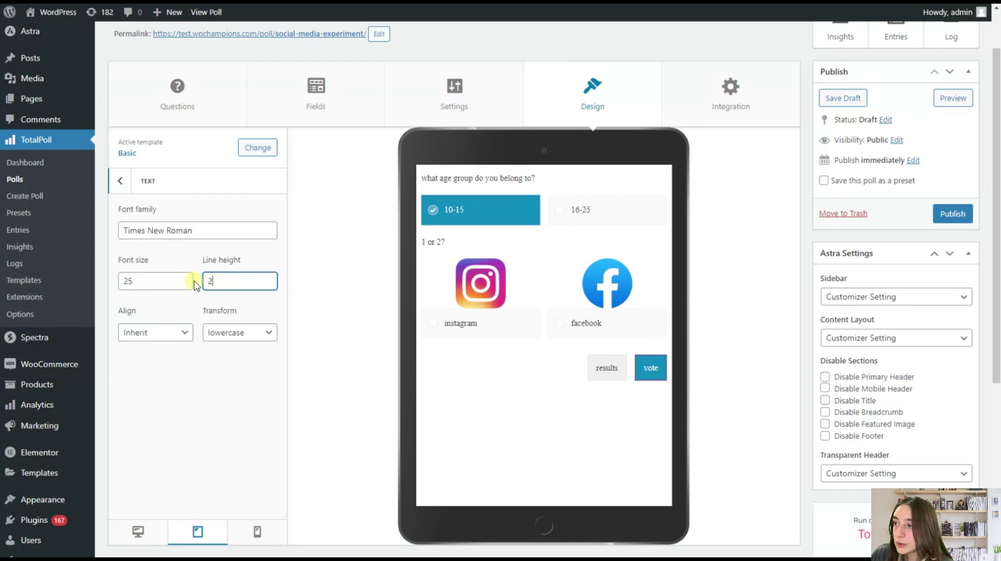
pyautogui.press('BackSpace')
pyautogui.write('5')
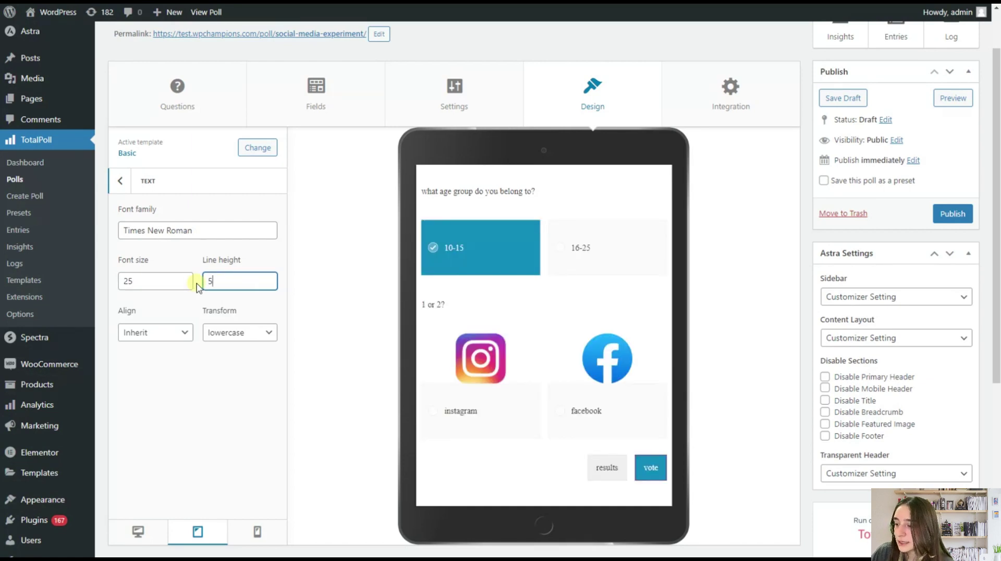
pyautogui.press('BackSpace')
pyautogui.write('3')
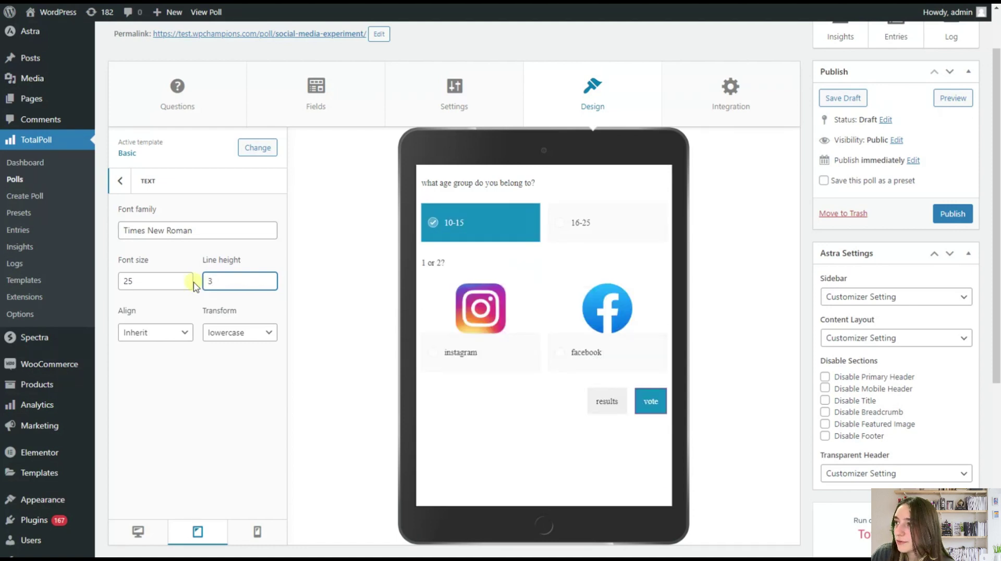
# Try centre and right alignment, then settle on left-aligned poll text.
pyautogui.click(163, 332)
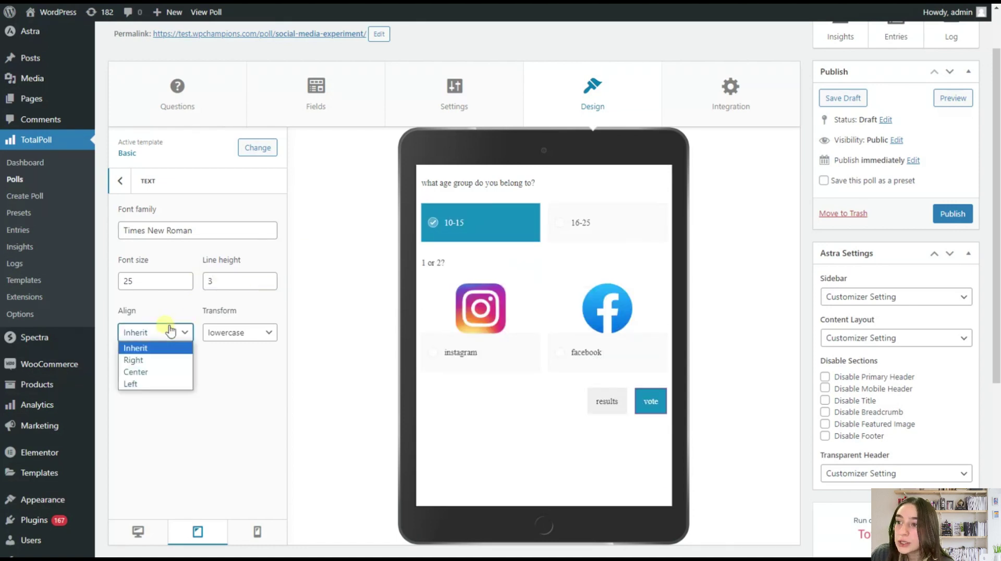
pyautogui.click(163, 372)
pyautogui.click(168, 331)
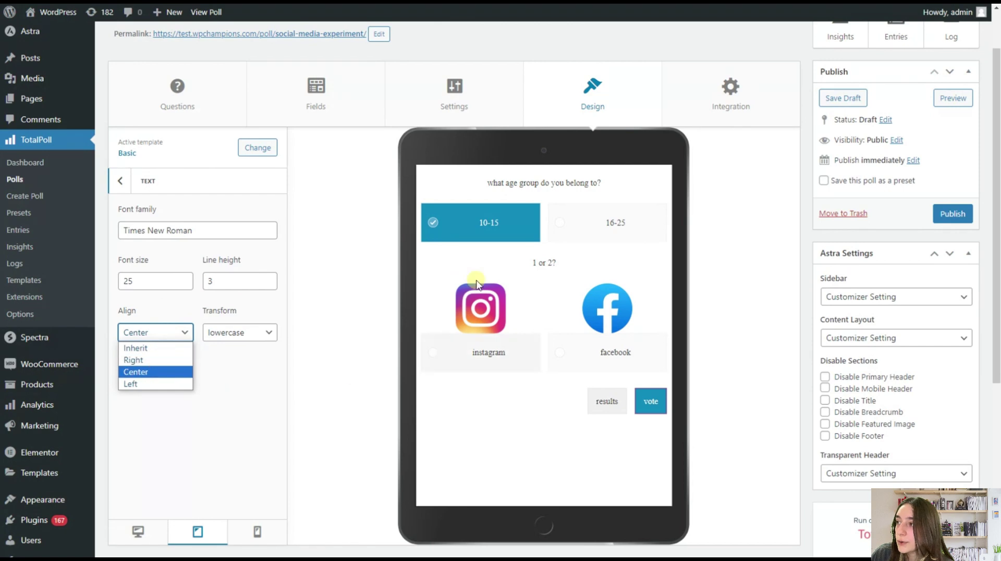
pyautogui.click(132, 372)
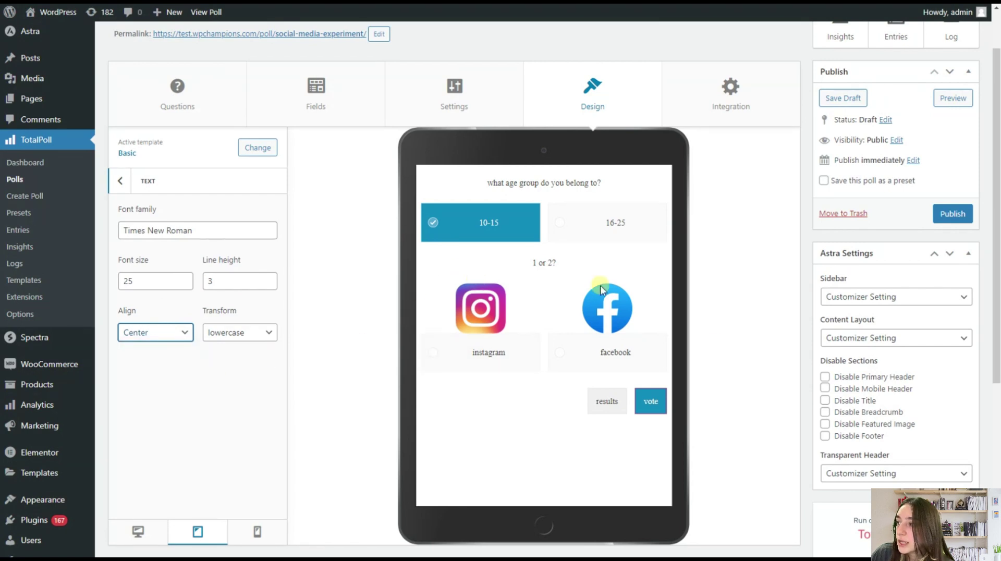
pyautogui.click(187, 340)
pyautogui.click(156, 359)
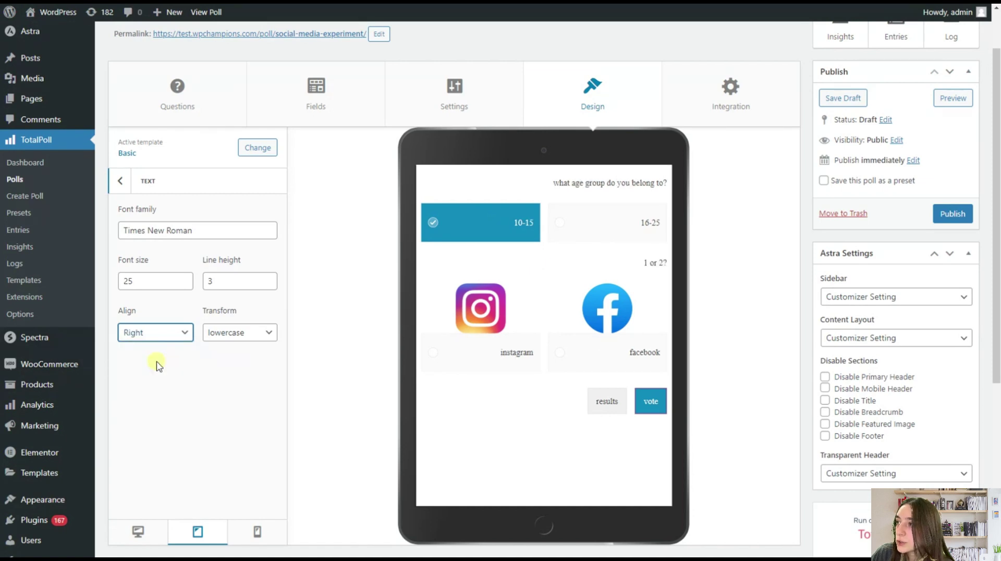
pyautogui.click(160, 336)
pyautogui.click(162, 384)
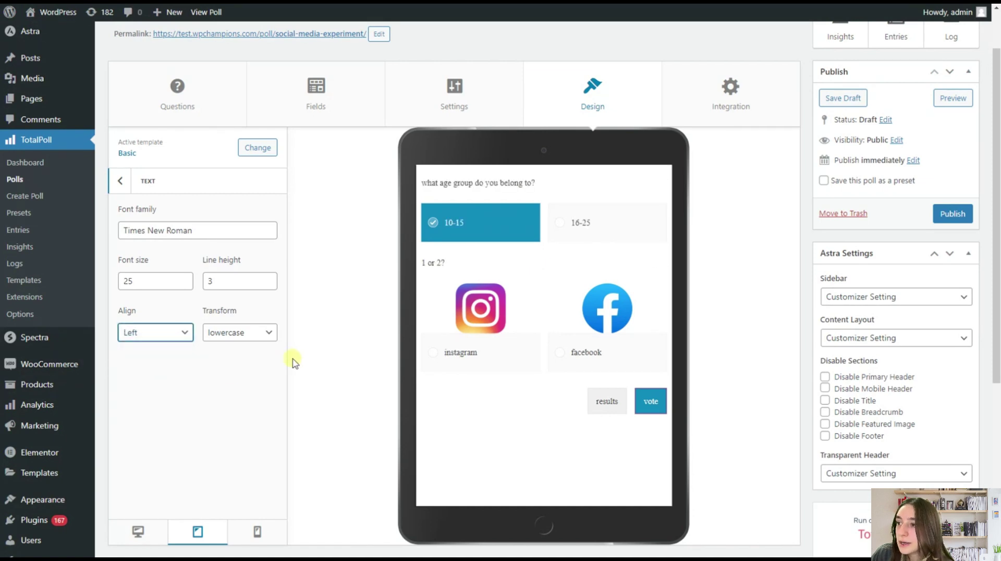
# Try uppercase and lowercase, then set the text transform to Capitalize.
pyautogui.click(263, 332)
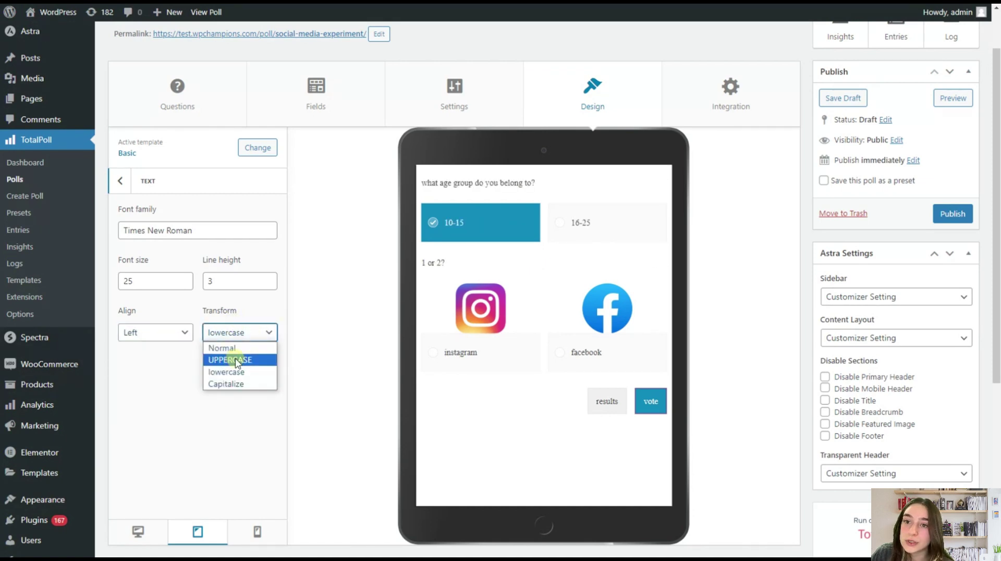
pyautogui.click(245, 360)
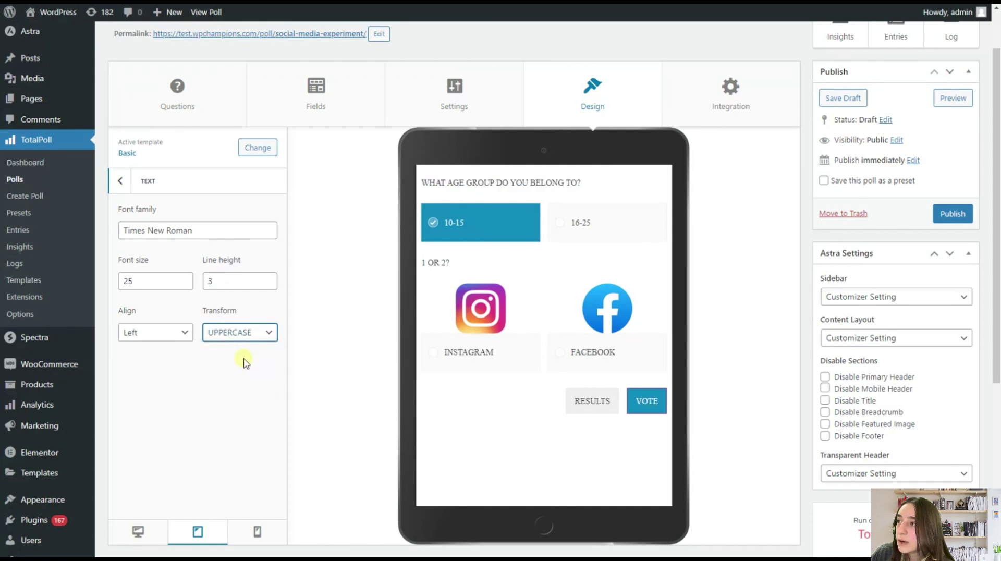
pyautogui.click(244, 333)
pyautogui.click(245, 372)
pyautogui.click(242, 332)
pyautogui.click(243, 384)
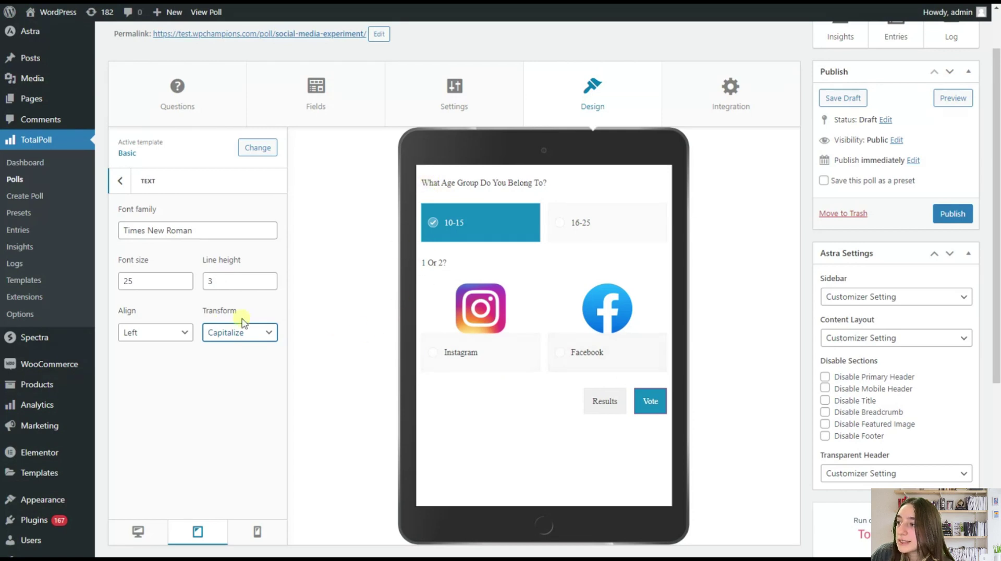
pyautogui.scroll(1, 224, 328)
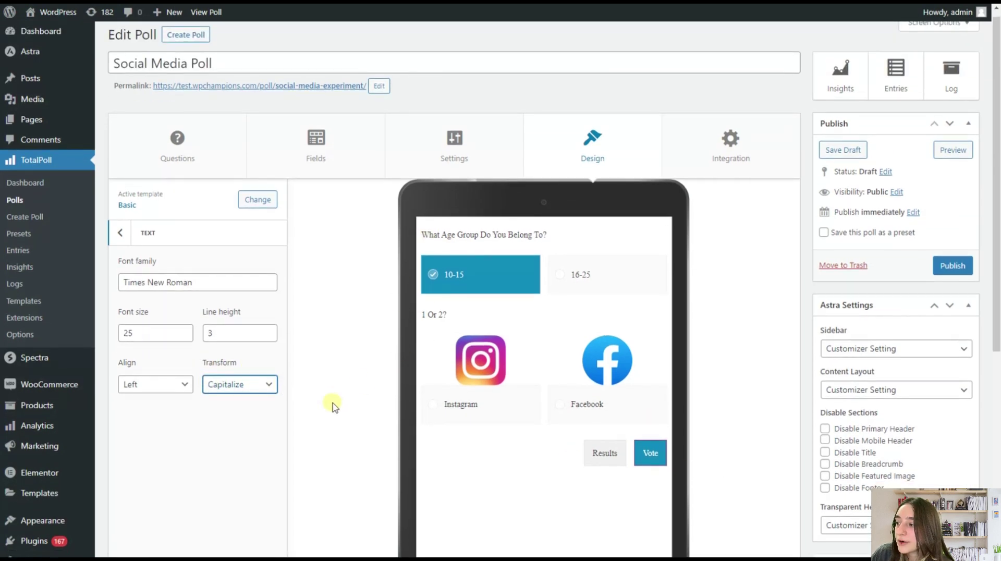
pyautogui.scroll(-3, 521, 417)
pyautogui.scroll(3, 672, 322)
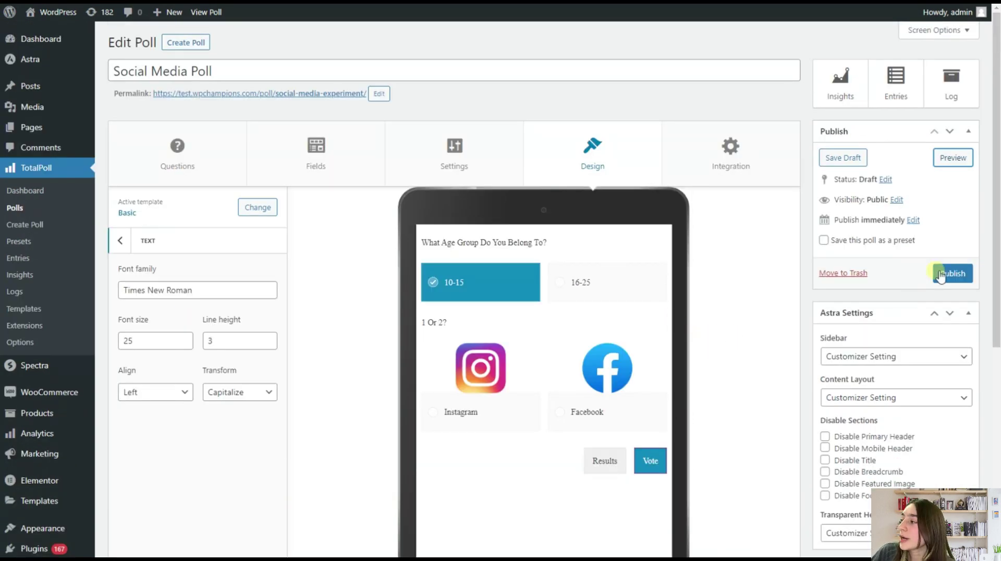
# Open the styled Social Media Poll on the site and pick the 16-25 age group.
pyautogui.click(948, 169)
pyautogui.scroll(-2, 277, 362)
pyautogui.click(214, 245)
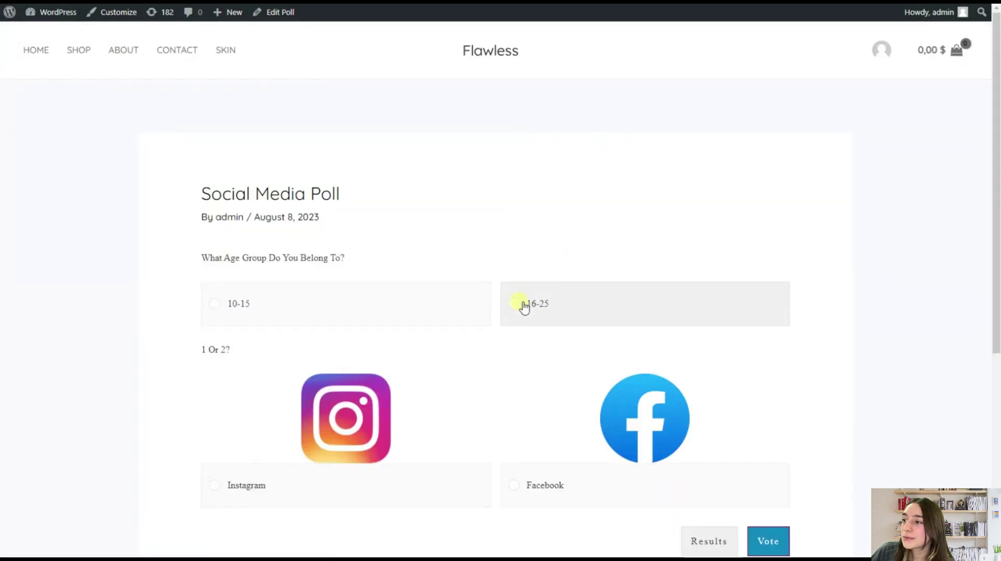
pyautogui.click(526, 308)
pyautogui.scroll(-2, 422, 350)
# Choose Instagram, submit the vote, and review the 100% result bars.
pyautogui.click(212, 373)
pyautogui.click(768, 419)
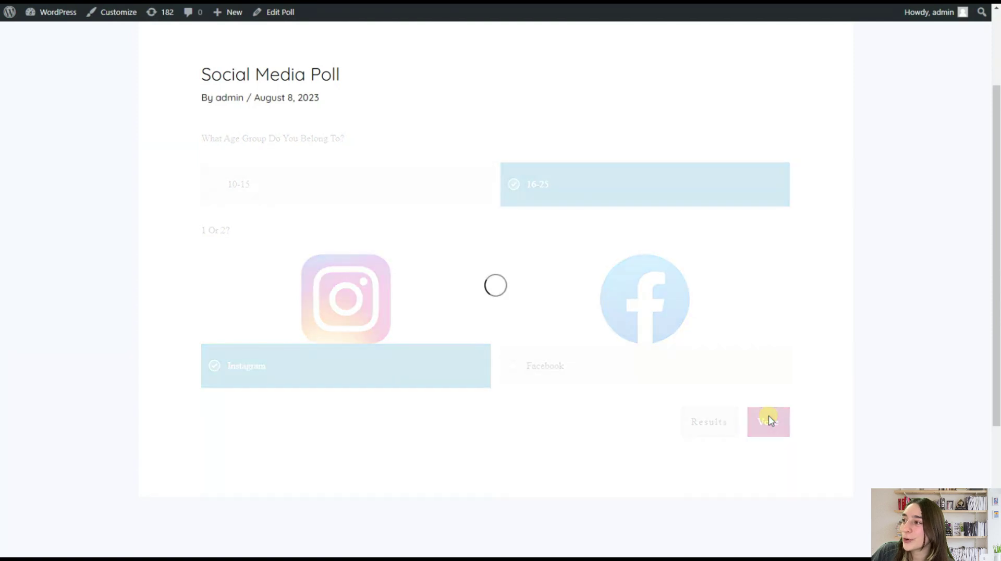
pyautogui.scroll(-2, 471, 307)
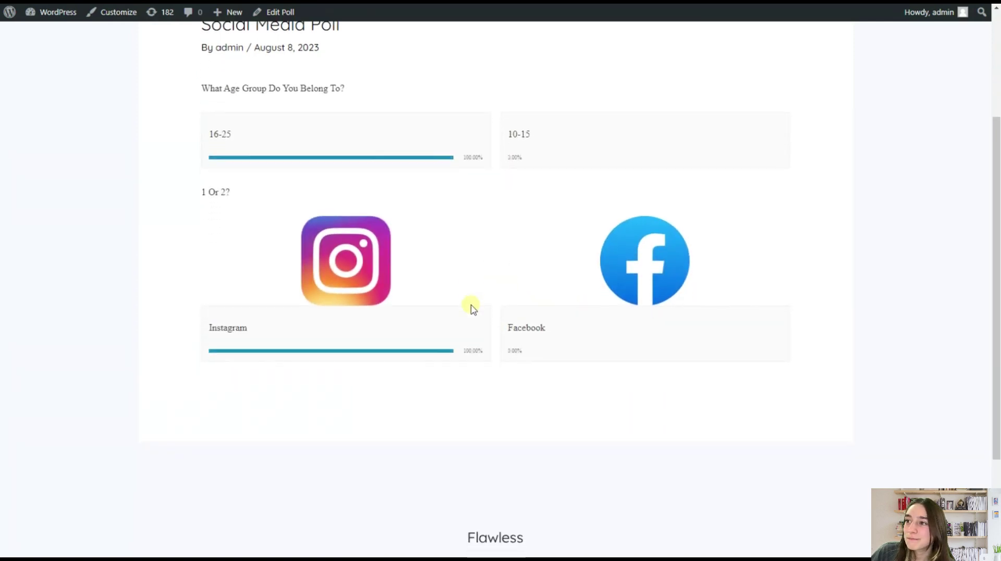
pyautogui.scroll(2, 471, 311)
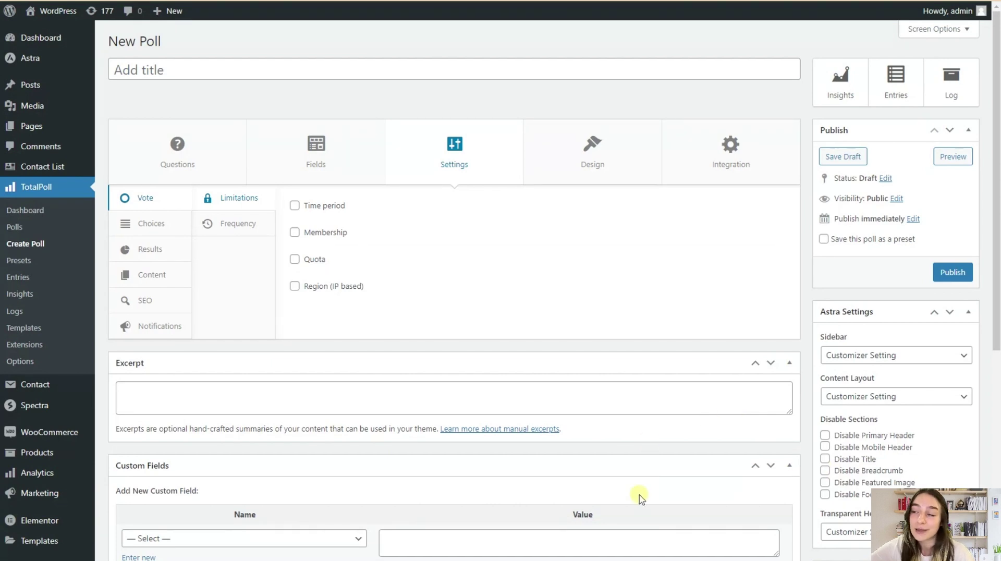
# Review the vote frequency and limitation options, leaving Region (IP based) limiting off.
pyautogui.click(237, 226)
pyautogui.click(236, 201)
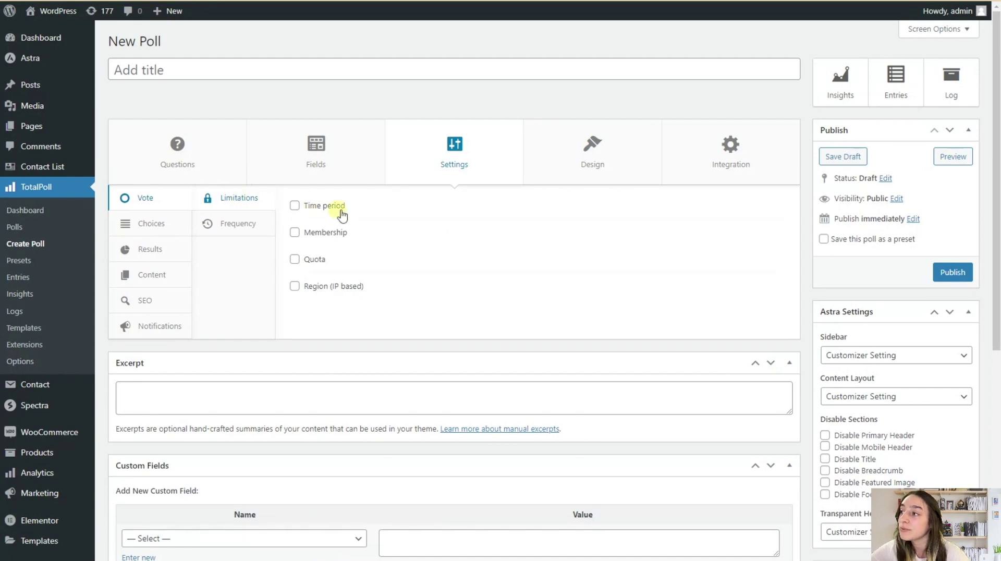
pyautogui.click(295, 291)
pyautogui.click(296, 291)
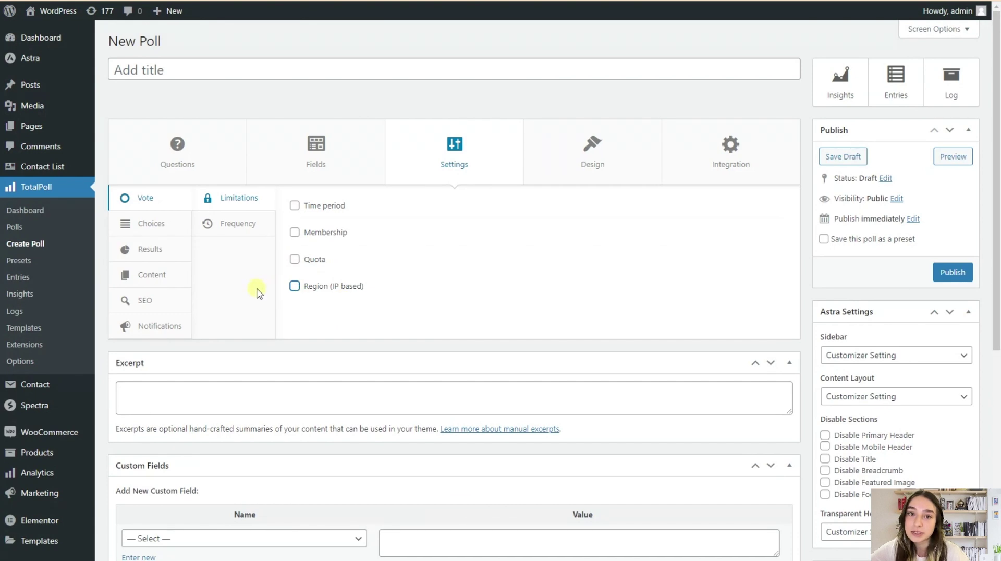
# Block repeat votes by IP and authenticated user, with Votes per session kept at 1.
pyautogui.click(223, 232)
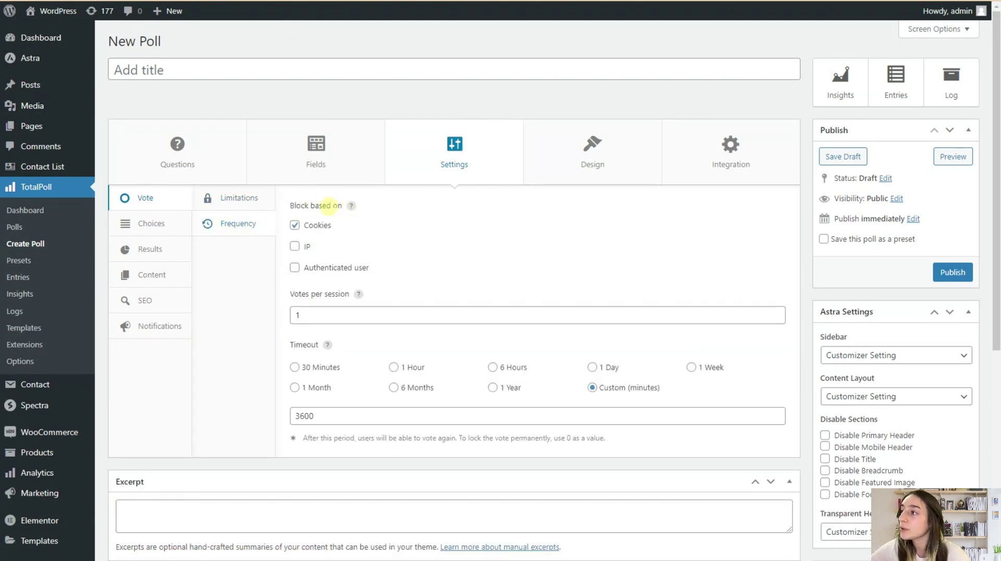
pyautogui.click(295, 247)
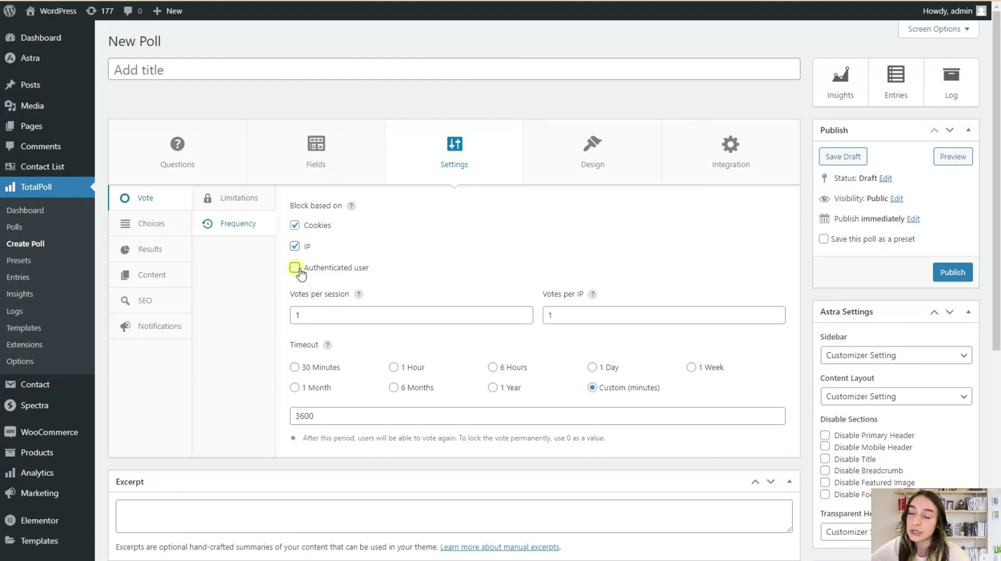
pyautogui.click(295, 268)
pyautogui.scroll(-1, 299, 227)
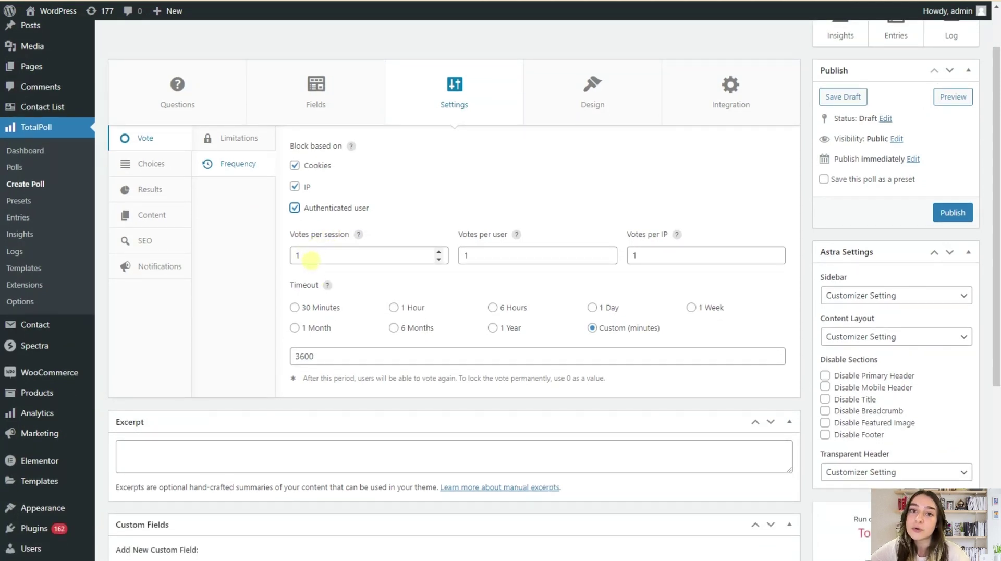
pyautogui.click(317, 256)
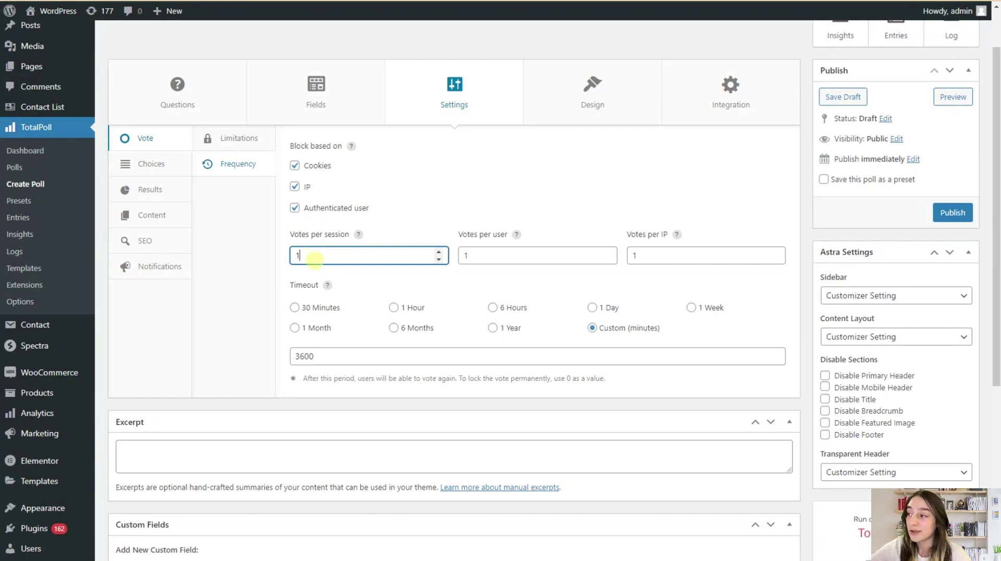
pyautogui.scroll(-1, 314, 258)
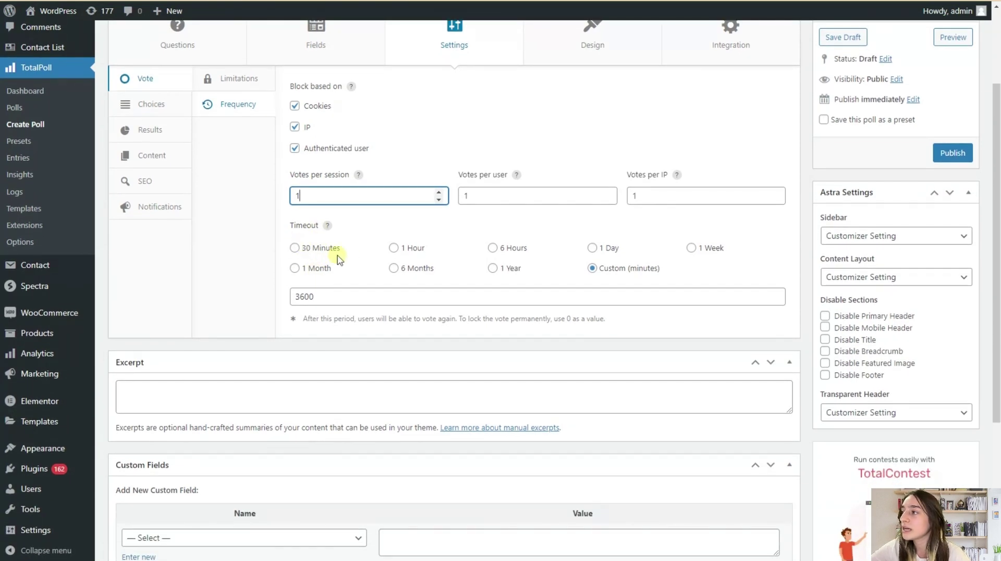
pyautogui.scroll(1, 344, 268)
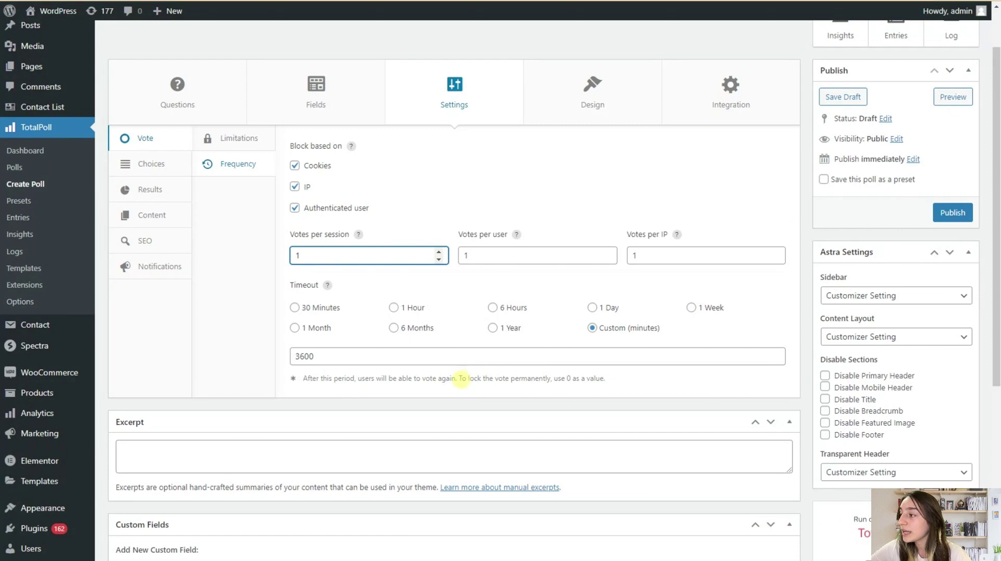
pyautogui.moveTo(461, 380); pyautogui.dragTo(494, 380)
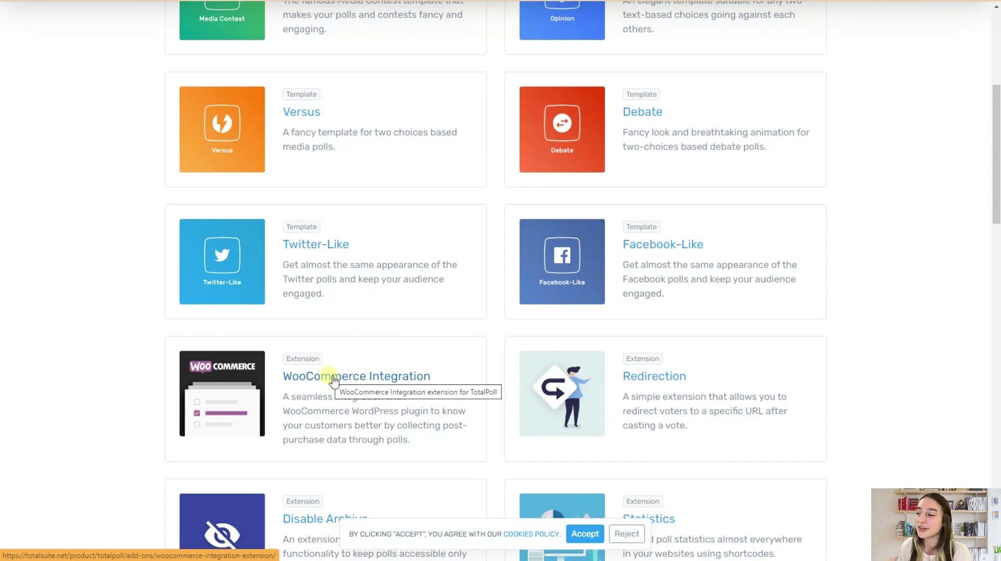
# Scroll through the TotalPoll add-ons, from Versus and Debate templates to WooCommerce Integration.
pyautogui.scroll(6, 332, 377)
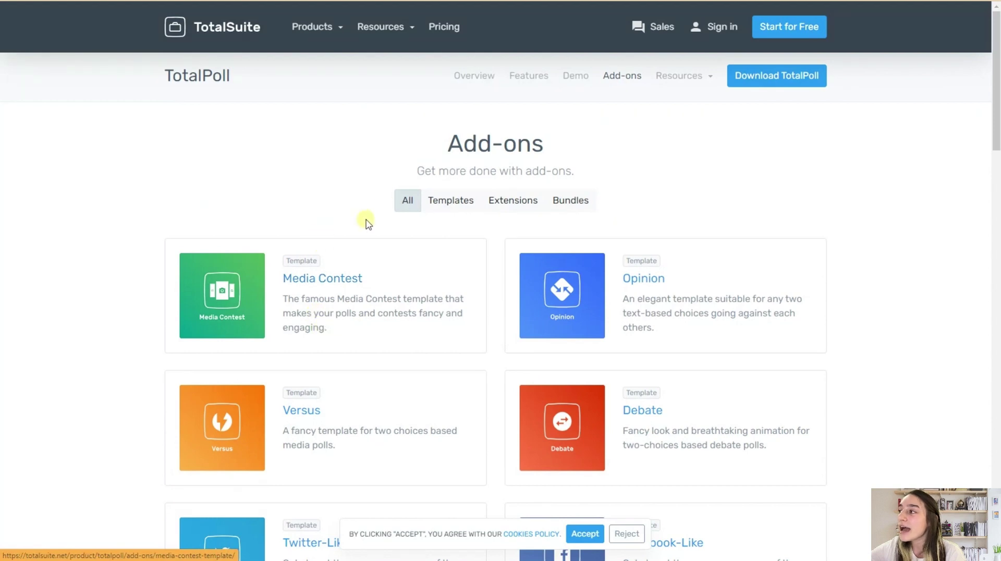
pyautogui.scroll(-7, 329, 294)
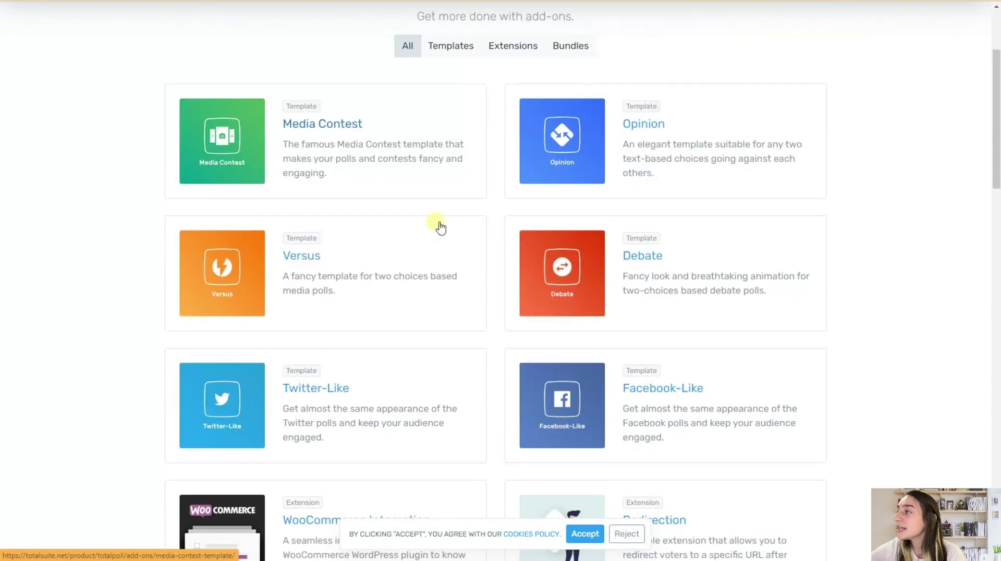
pyautogui.scroll(-3, 439, 333)
pyautogui.scroll(-4, 551, 295)
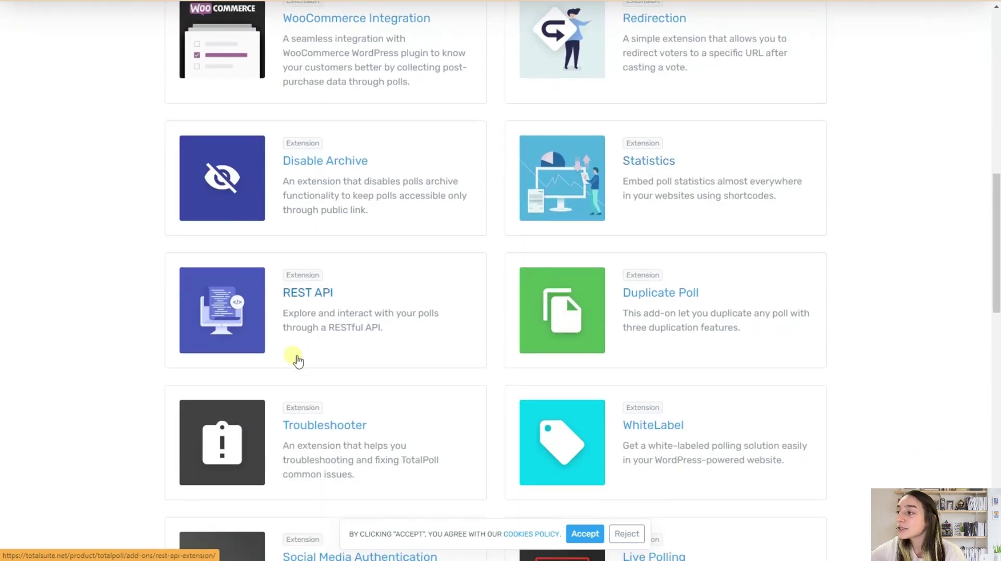
pyautogui.scroll(-7, 370, 333)
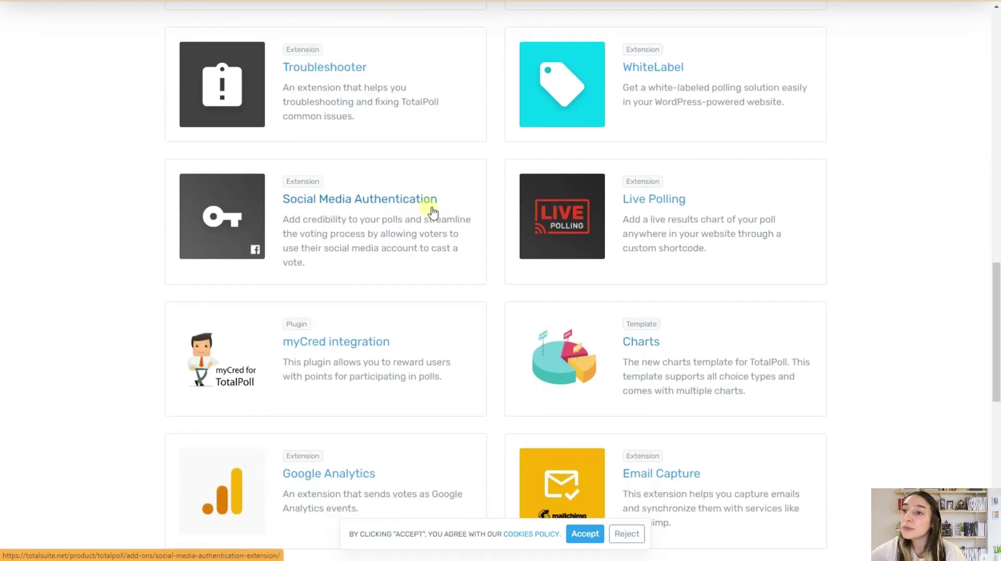
pyautogui.scroll(-4, 501, 261)
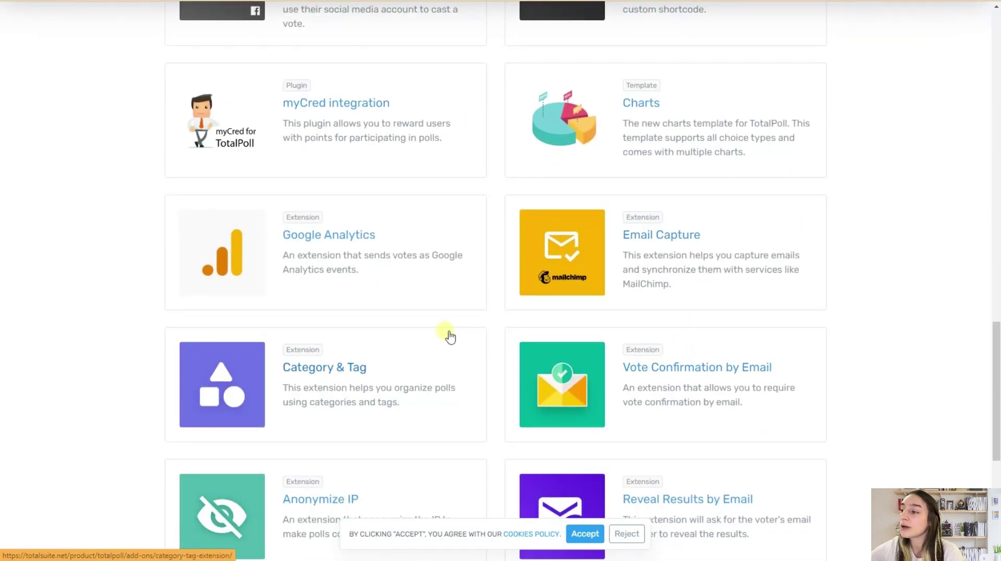
pyautogui.scroll(-2, 438, 328)
pyautogui.scroll(-3, 433, 321)
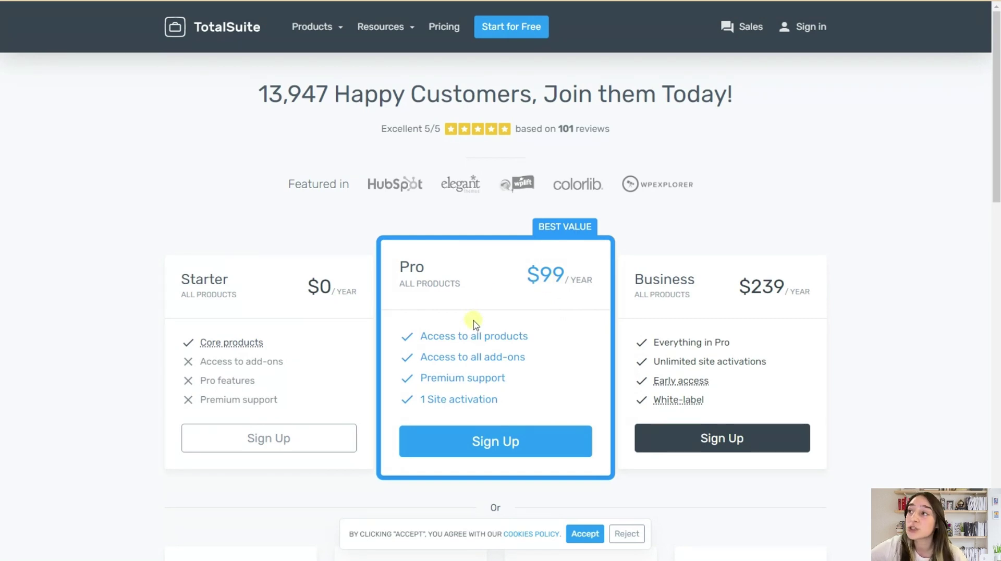
# Open the TotalSuite Products dropdown.
pyautogui.click(340, 28)
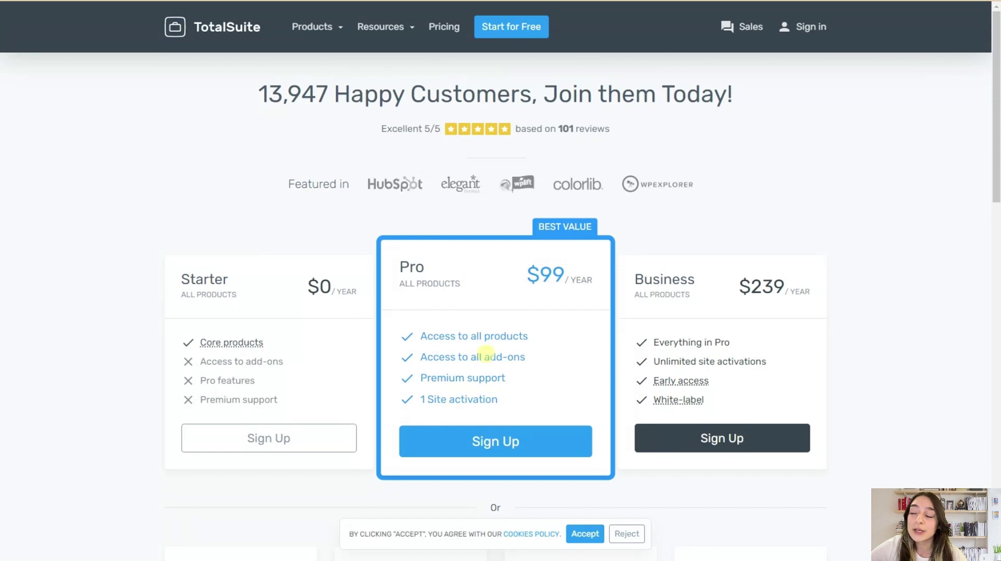
# Start the Pro plan checkout ($99 + $19.80 VAT) and keep Armenia as the country.
pyautogui.click(491, 444)
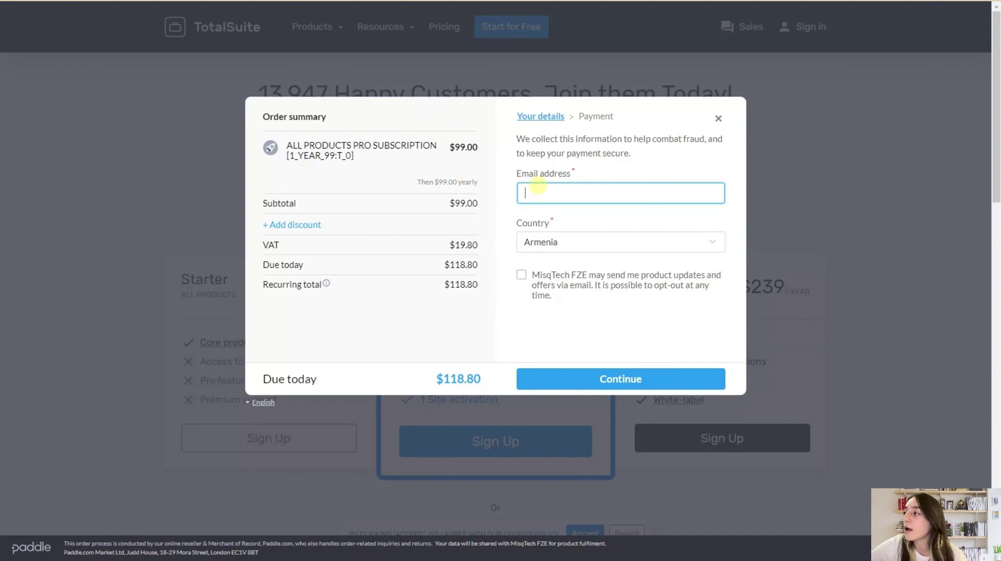
pyautogui.click(537, 191)
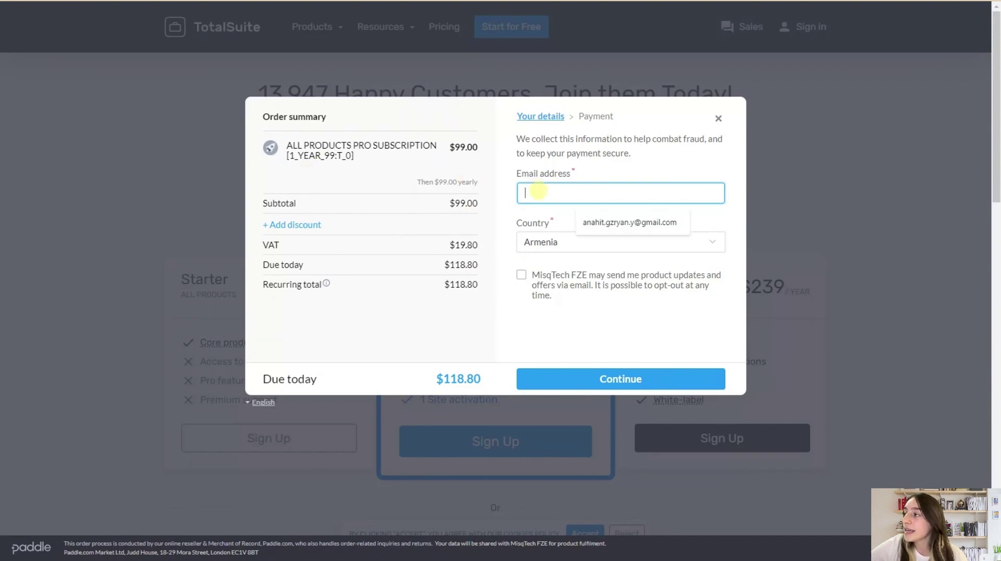
pyautogui.click(567, 241)
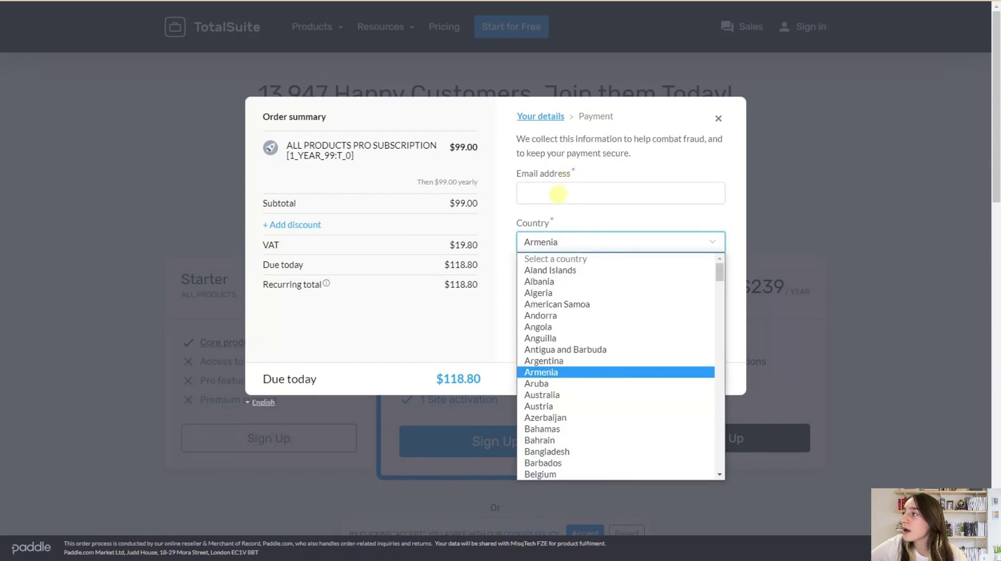
pyautogui.click(558, 206)
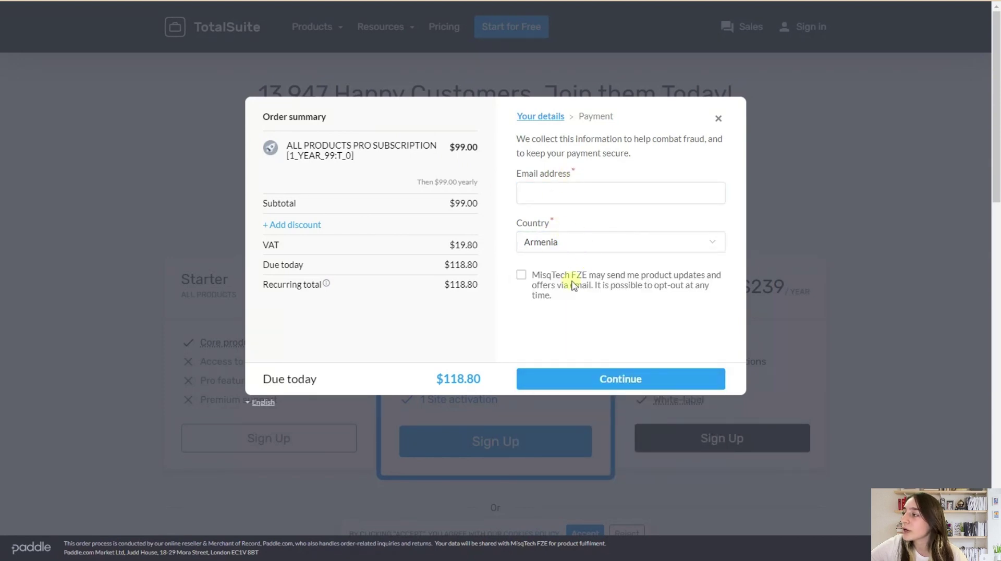